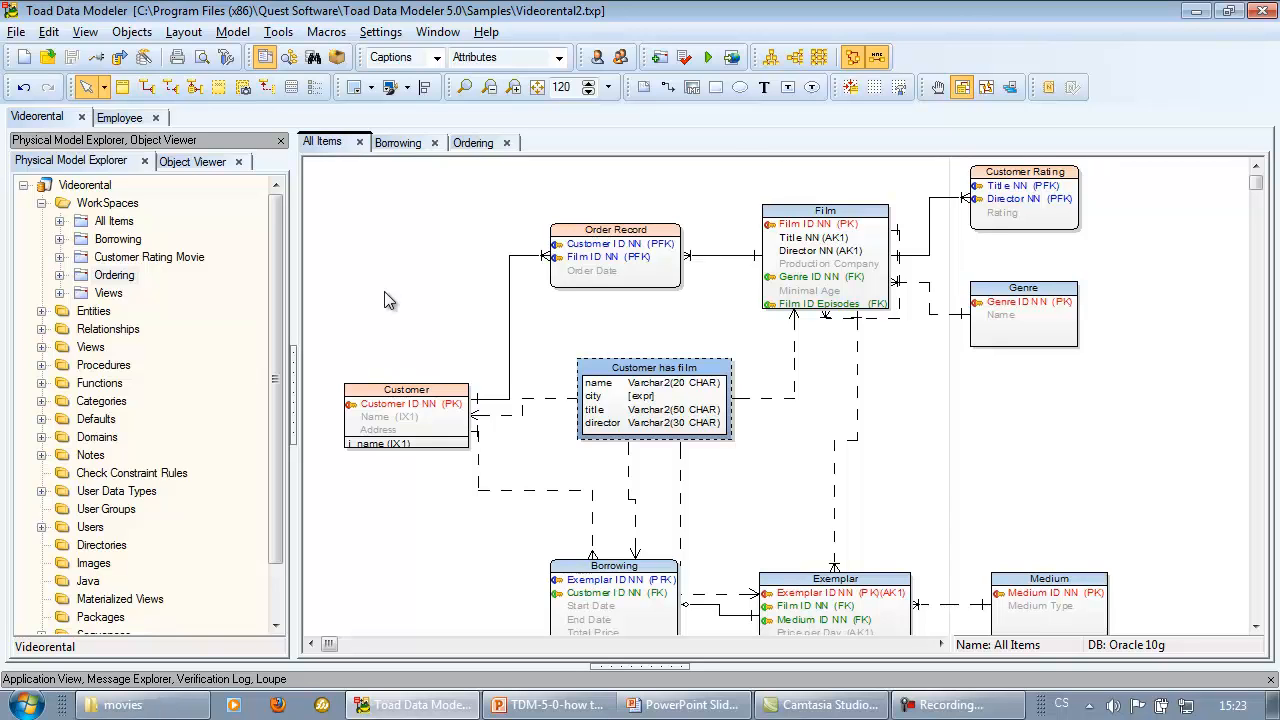
# Step: View the Ordering workspace diagram, return to All Items, and open DDL script generation for the Videorental model
pyautogui.click(403, 144)
pyautogui.click(478, 147)
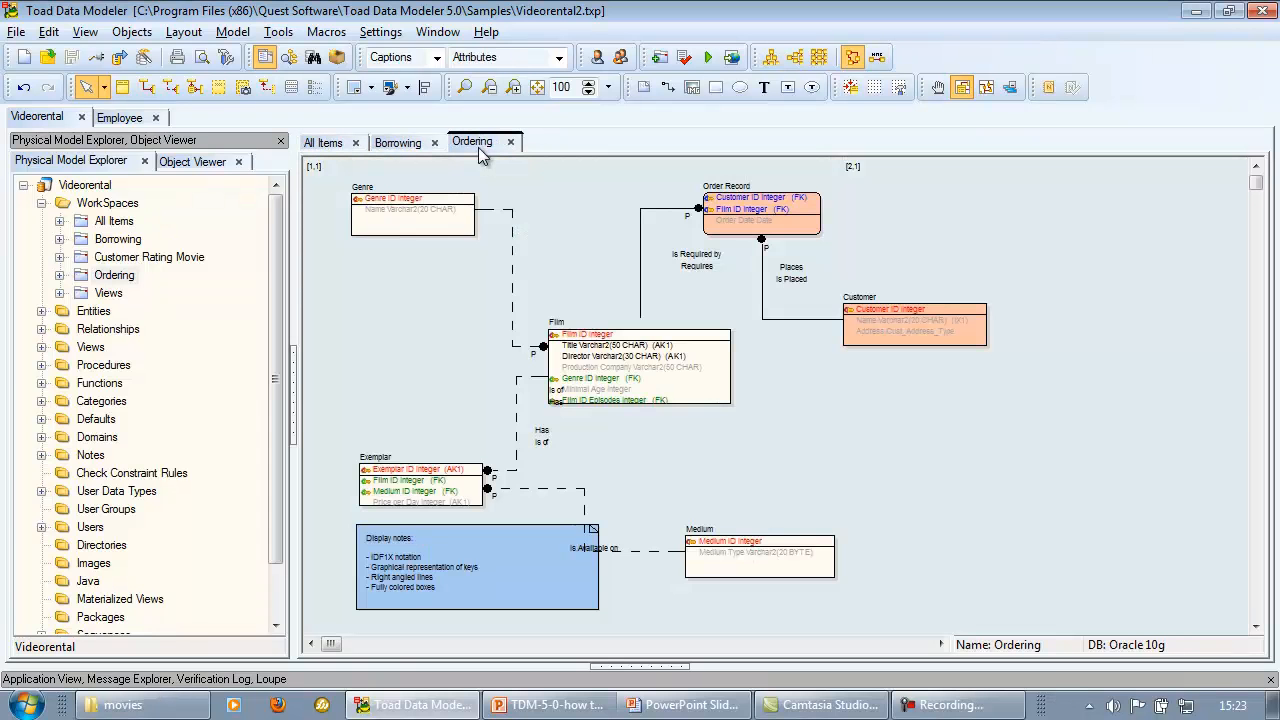
pyautogui.click(322, 141)
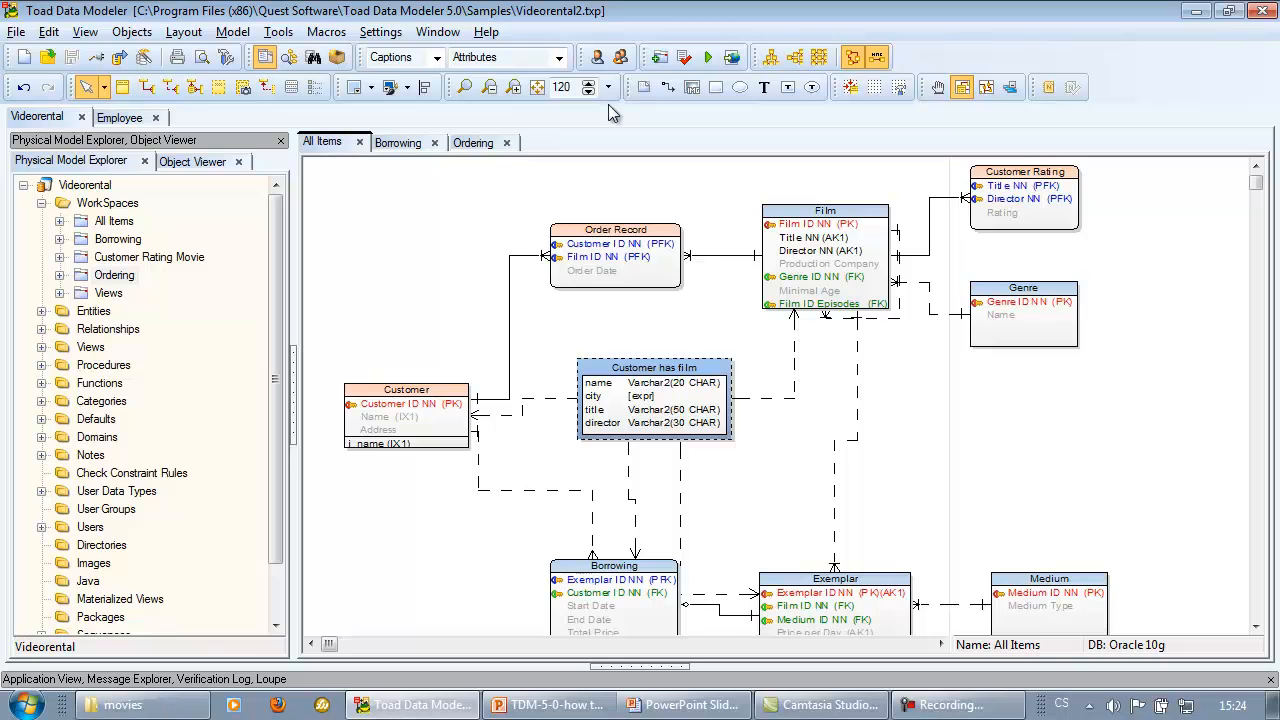
pyautogui.click(706, 59)
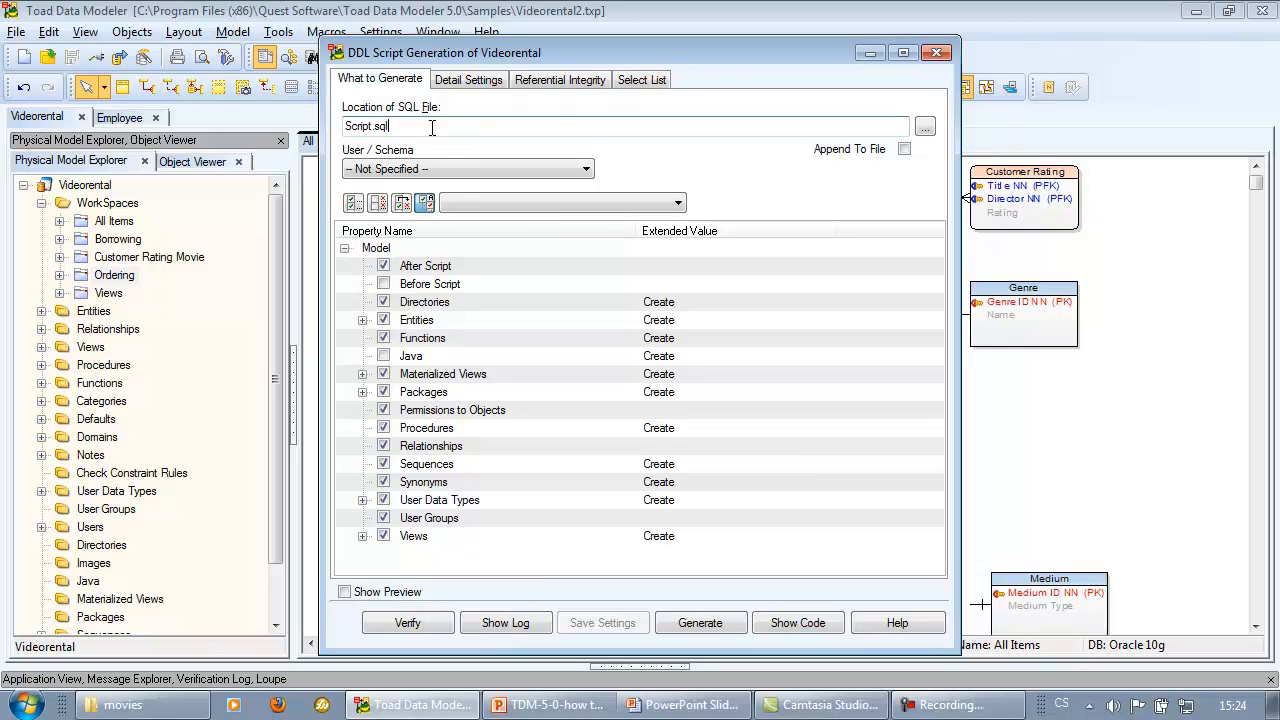
# Step: Try SCOTT as the script's user/schema and restore it to Not Specified
pyautogui.click(460, 170)
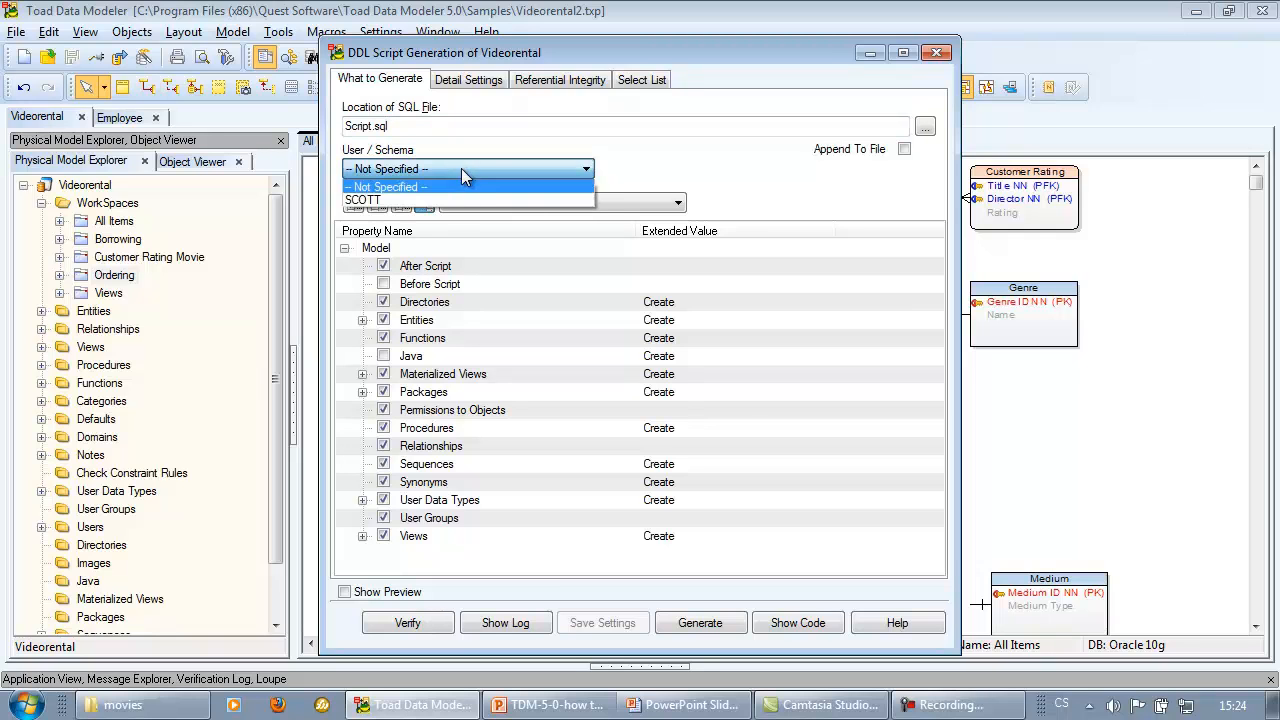
pyautogui.click(473, 198)
pyautogui.click(462, 170)
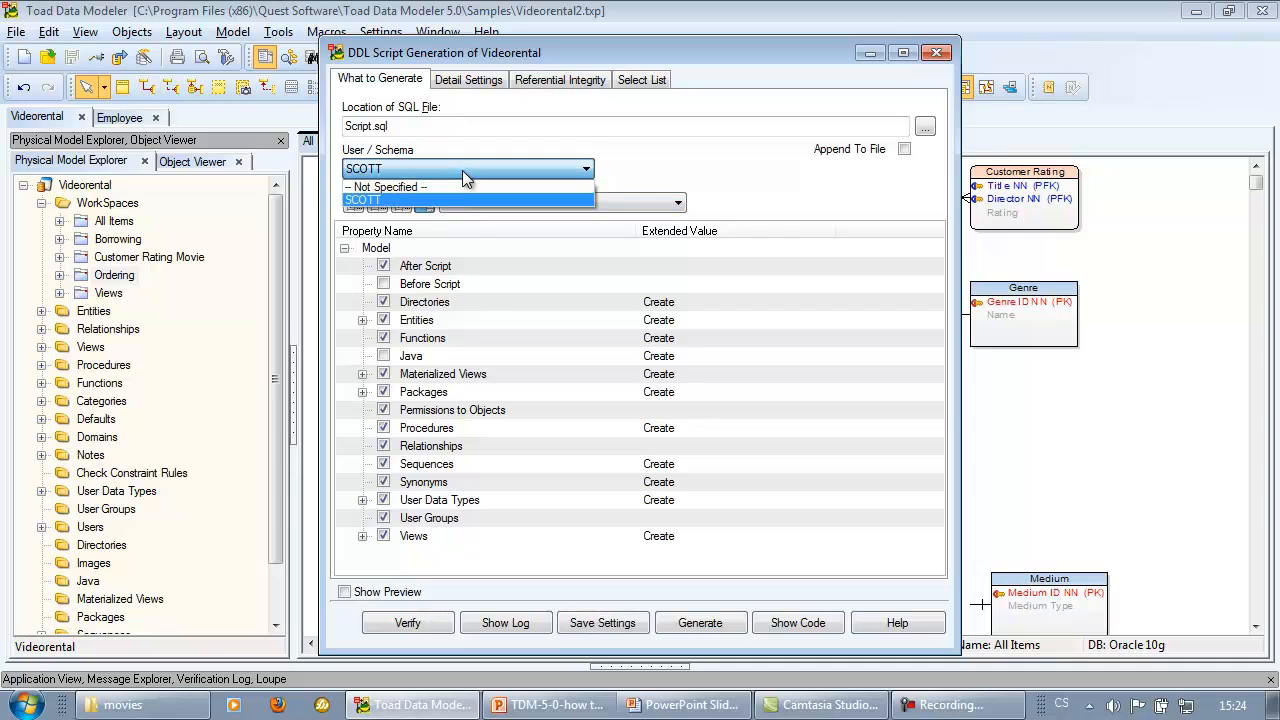
pyautogui.click(461, 182)
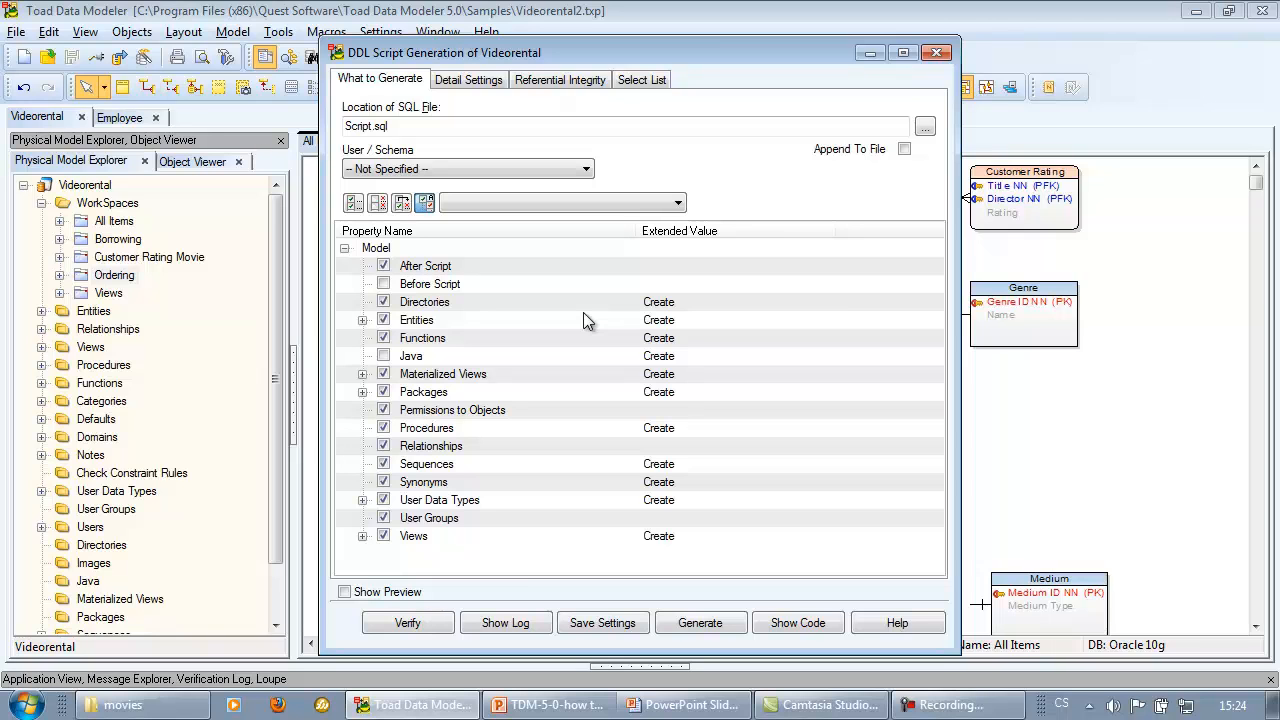
# Step: Check the generation choices for Java objects and apply the "Create, Create All Keys" preset to all object types
pyautogui.click(693, 358)
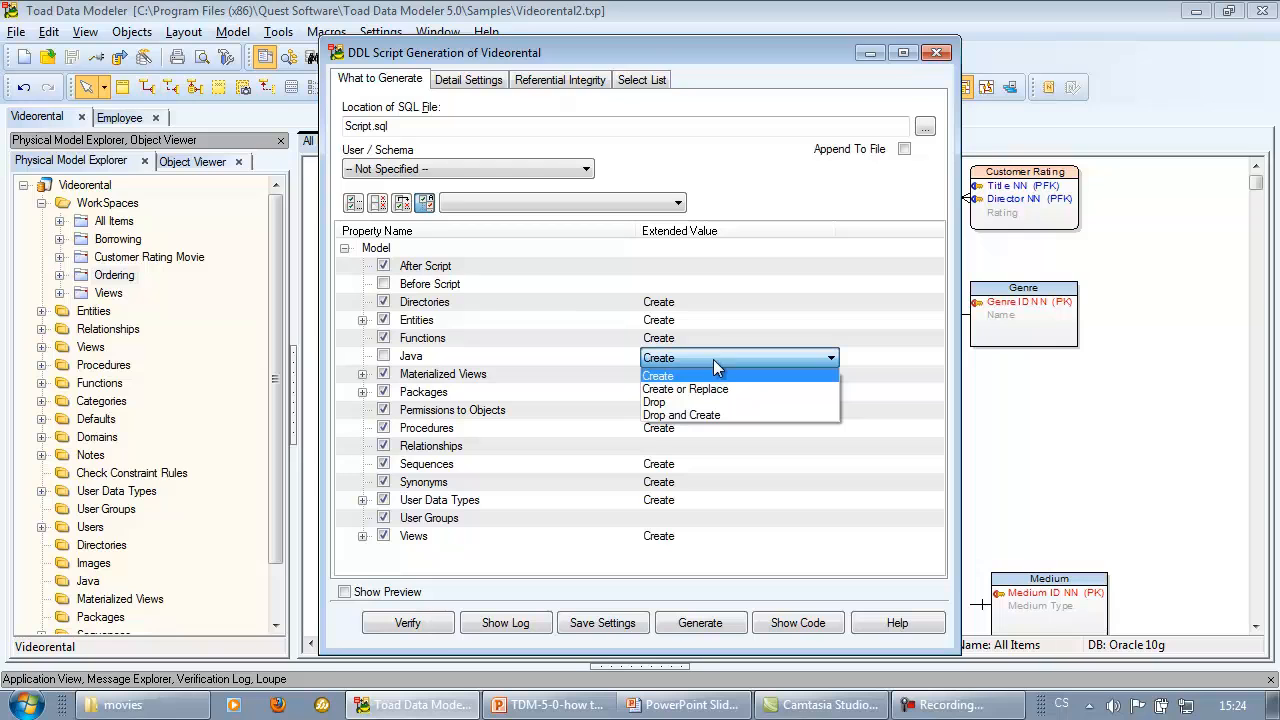
pyautogui.click(870, 356)
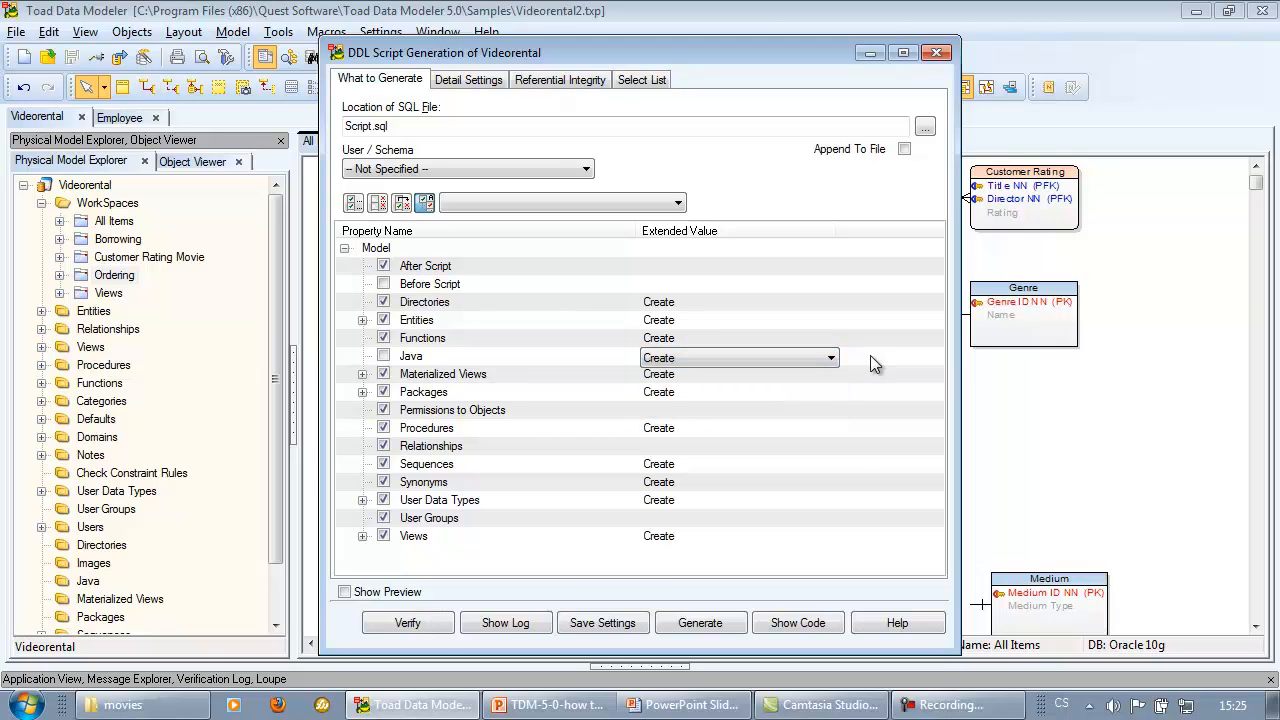
pyautogui.click(659, 206)
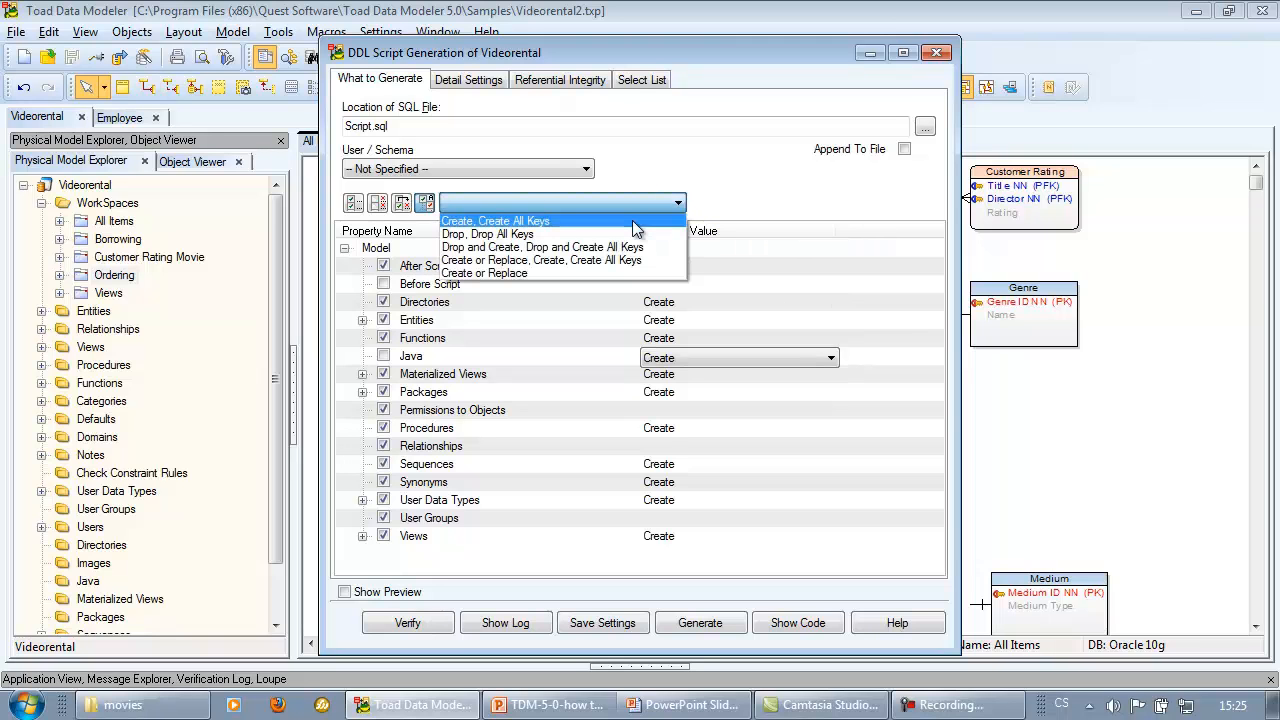
pyautogui.click(633, 221)
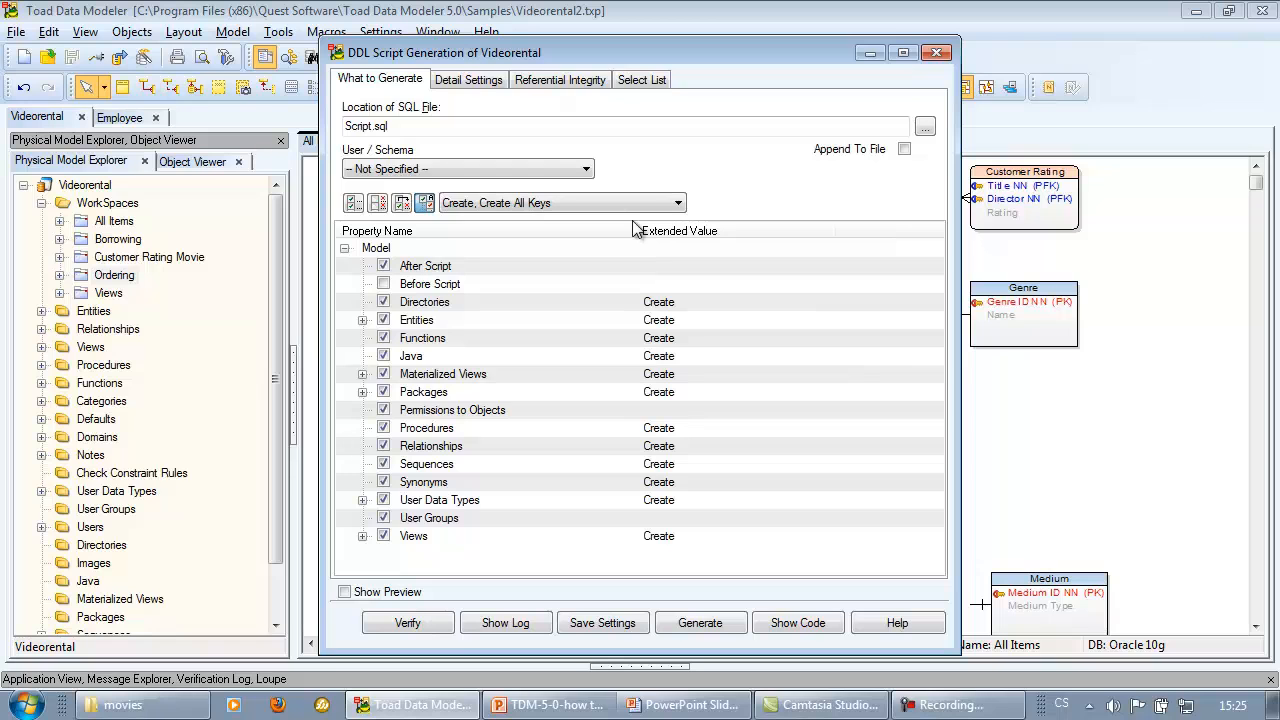
# Step: In the order of generated objects, move the function f_Customer_Has_Num_Film ahead of the views and procedures
pyautogui.click(473, 83)
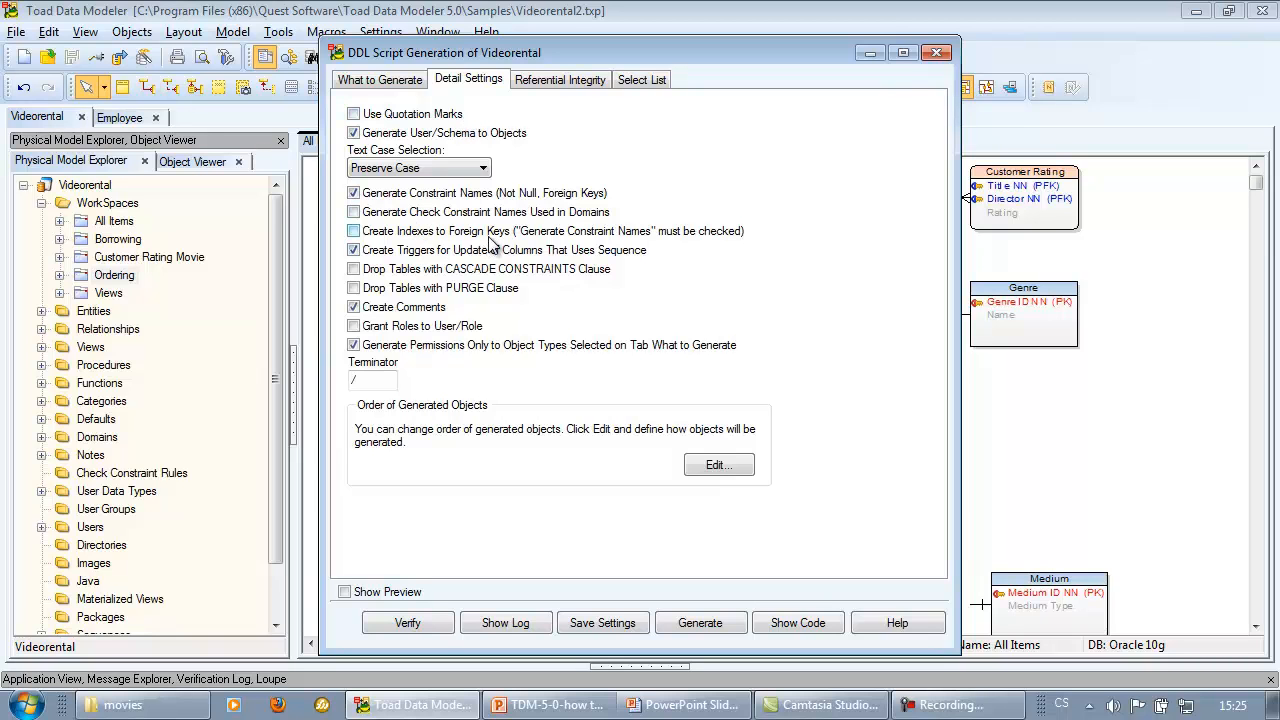
pyautogui.click(717, 466)
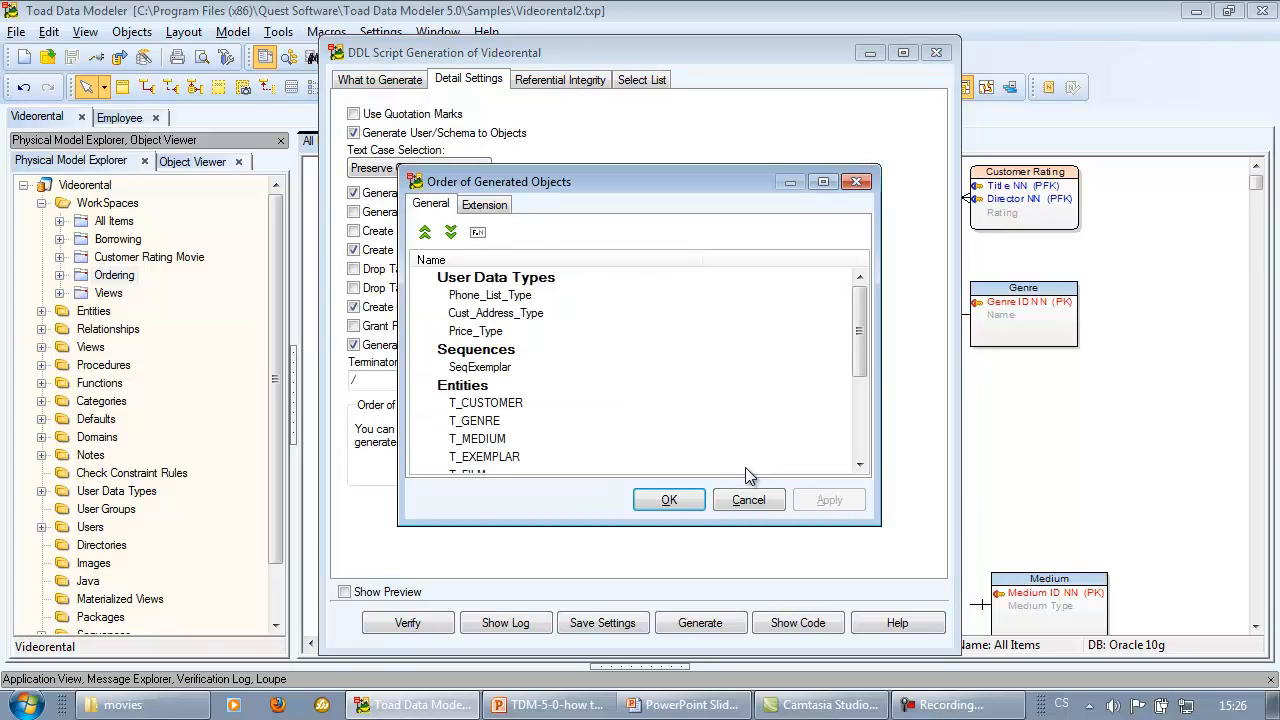
pyautogui.click(511, 422)
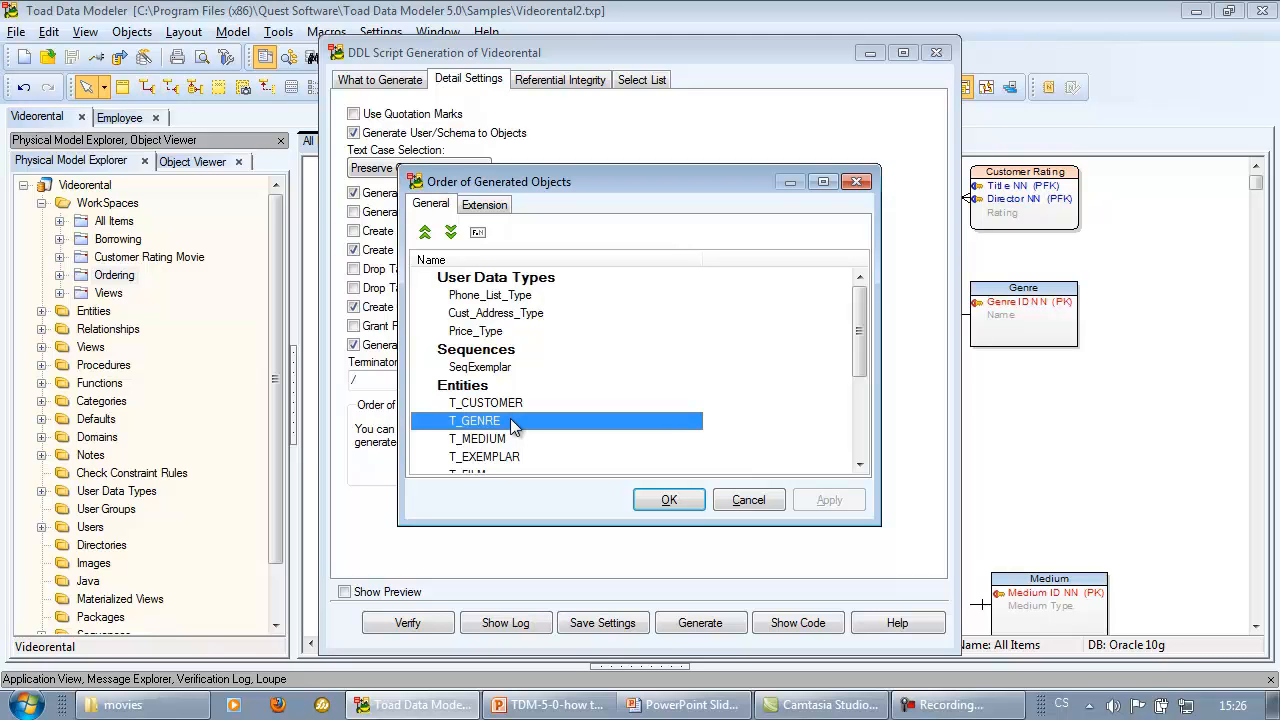
pyautogui.moveTo(857, 328); pyautogui.dragTo(864, 430)
pyautogui.click(494, 463)
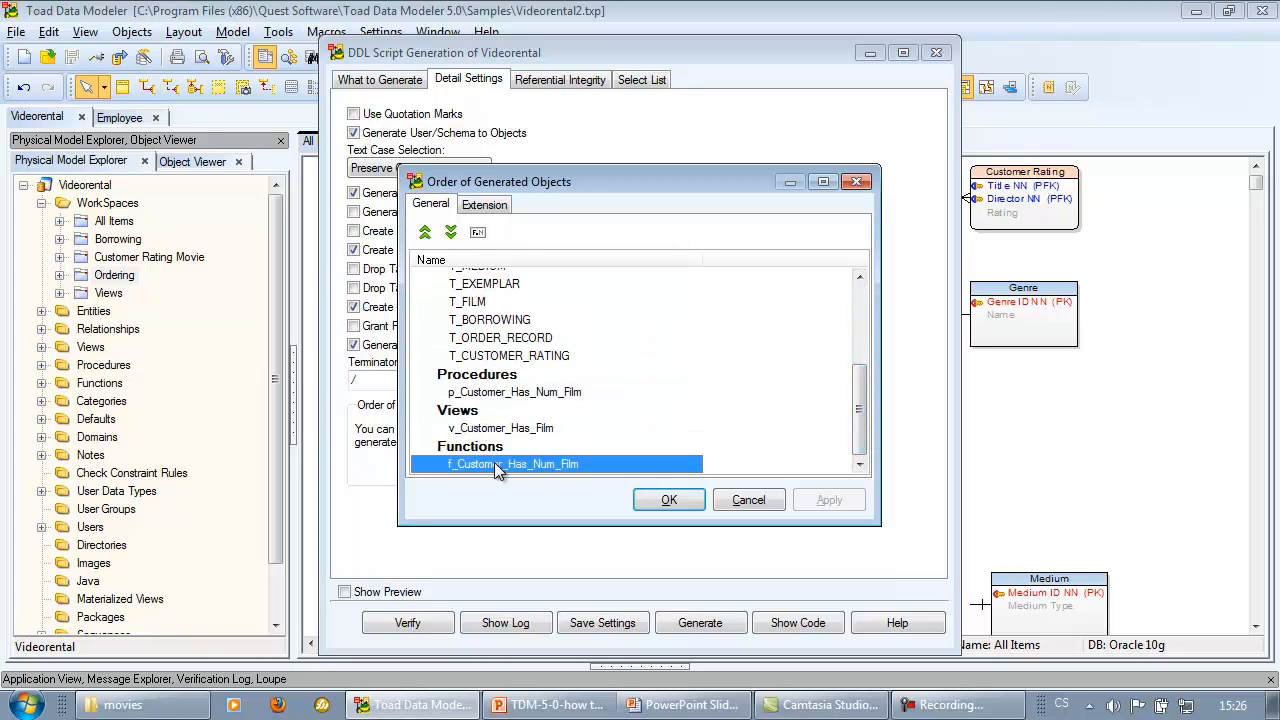
pyautogui.click(424, 232)
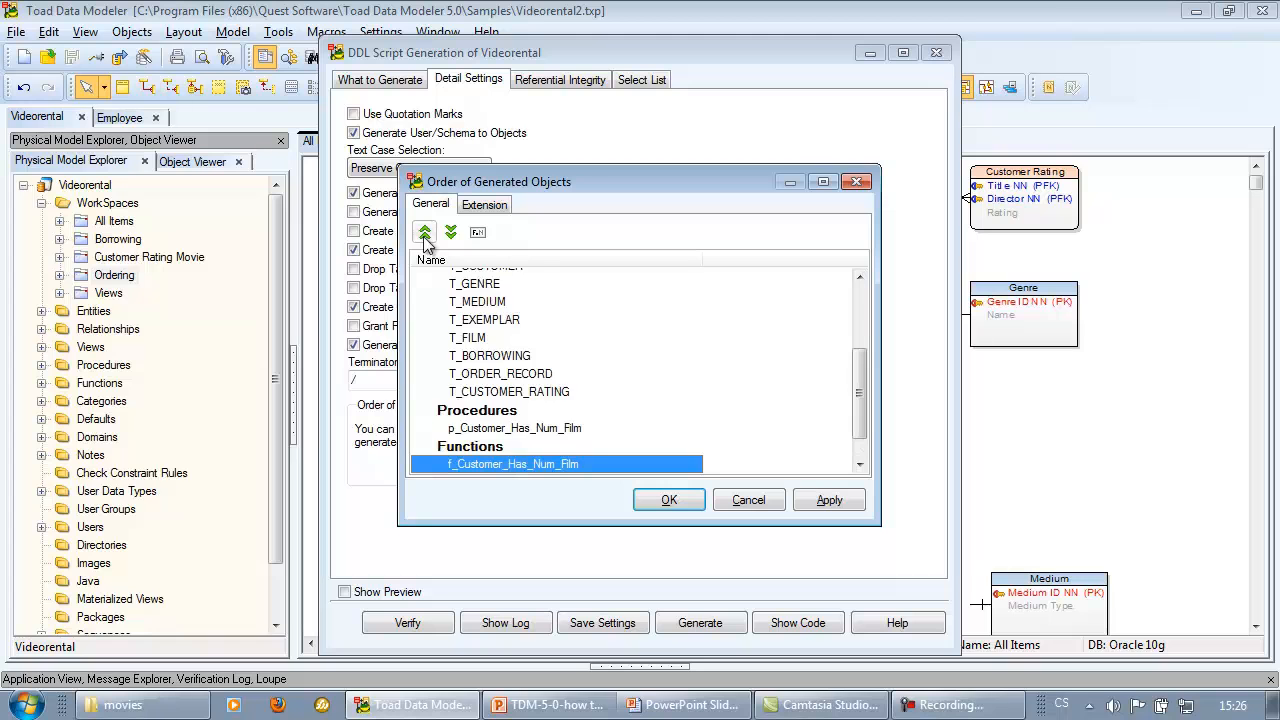
pyautogui.click(424, 236)
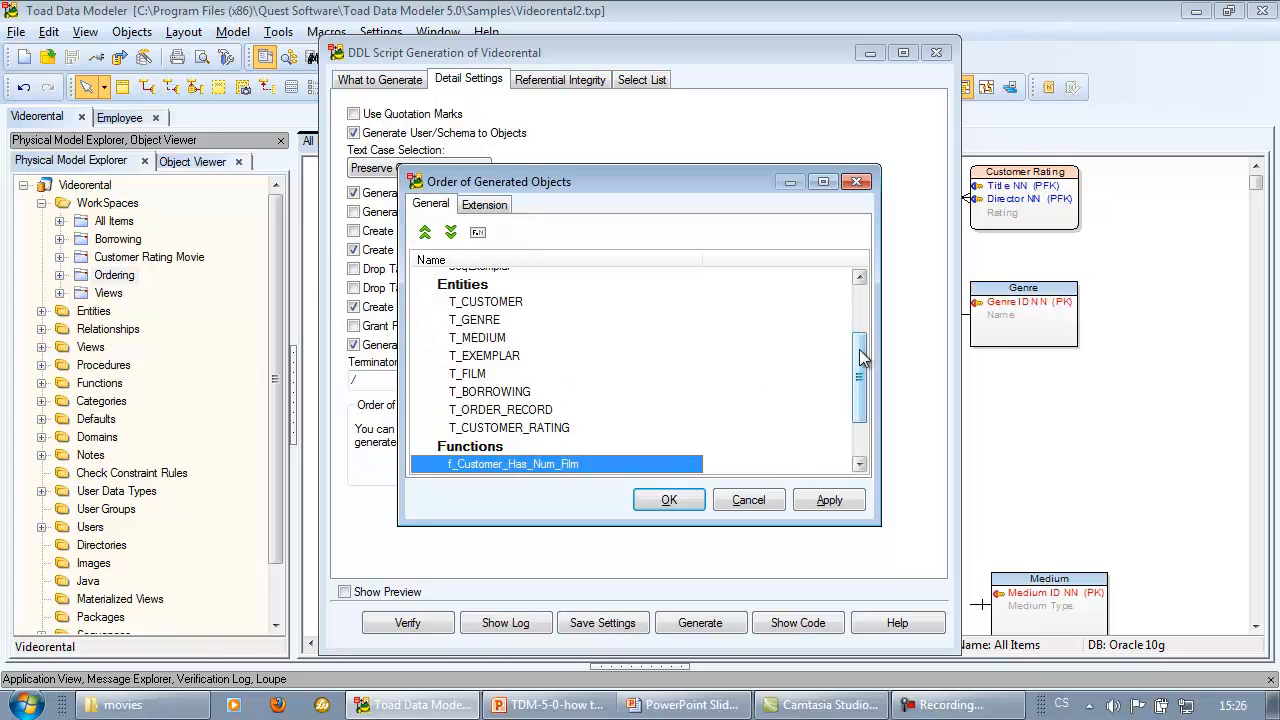
pyautogui.moveTo(862, 354); pyautogui.dragTo(867, 408)
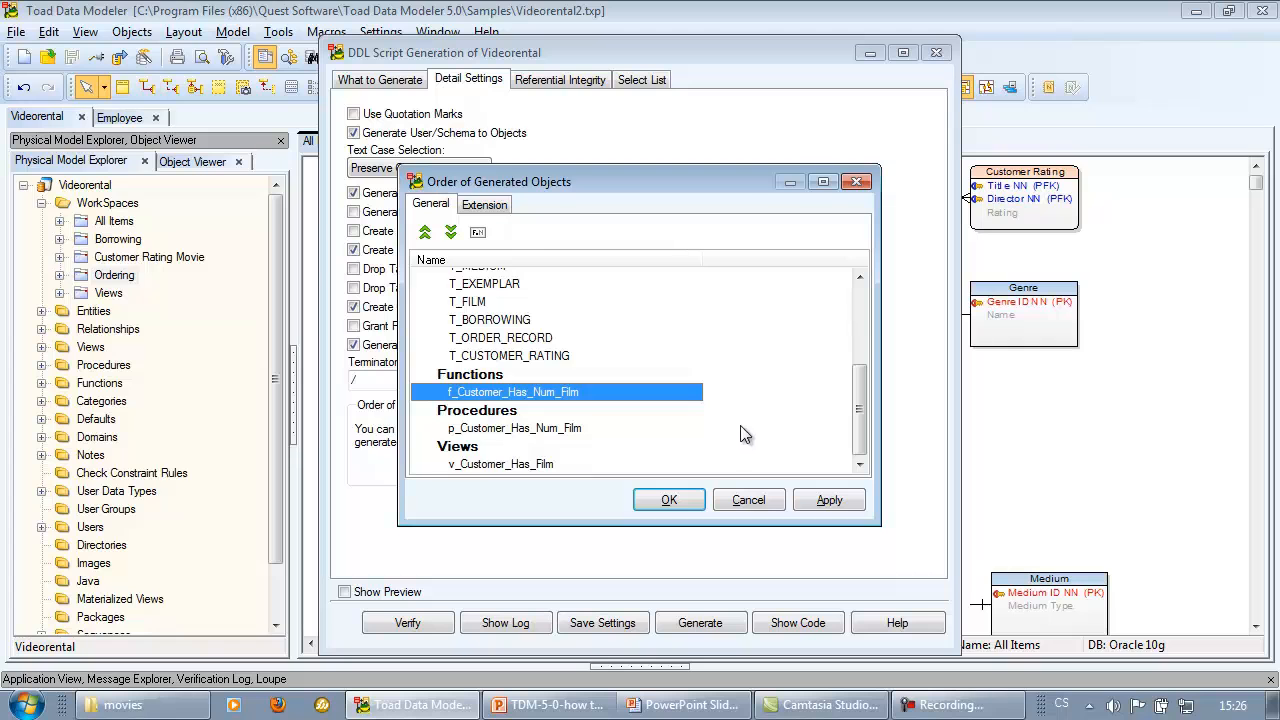
# Step: Set indexes to be generated after the CREATE TABLE section and confirm the generation order
pyautogui.click(493, 207)
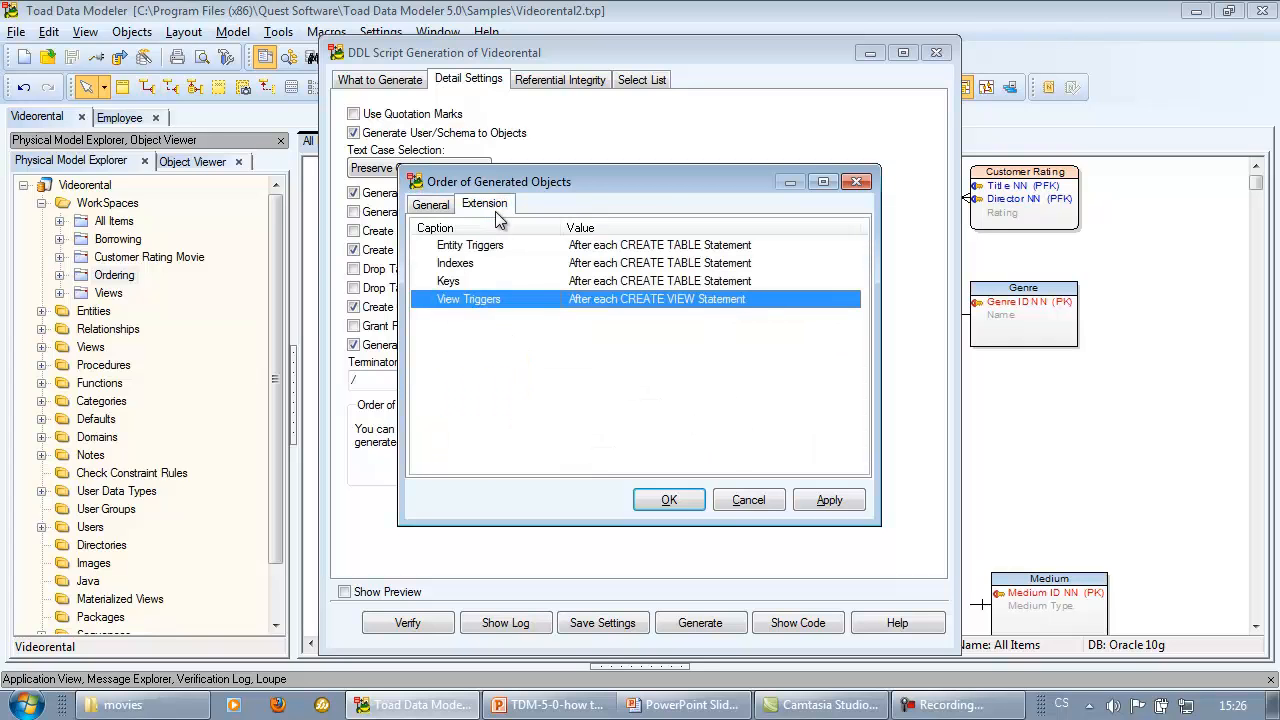
pyautogui.click(756, 300)
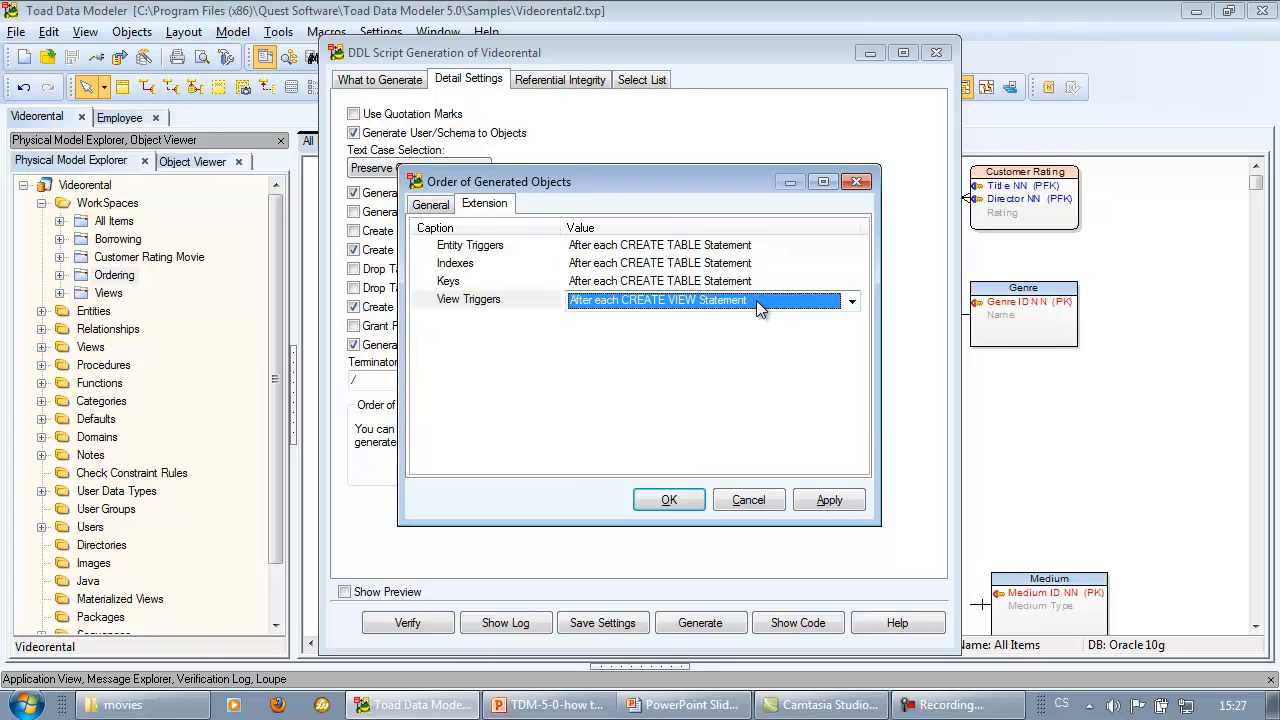
pyautogui.click(756, 300)
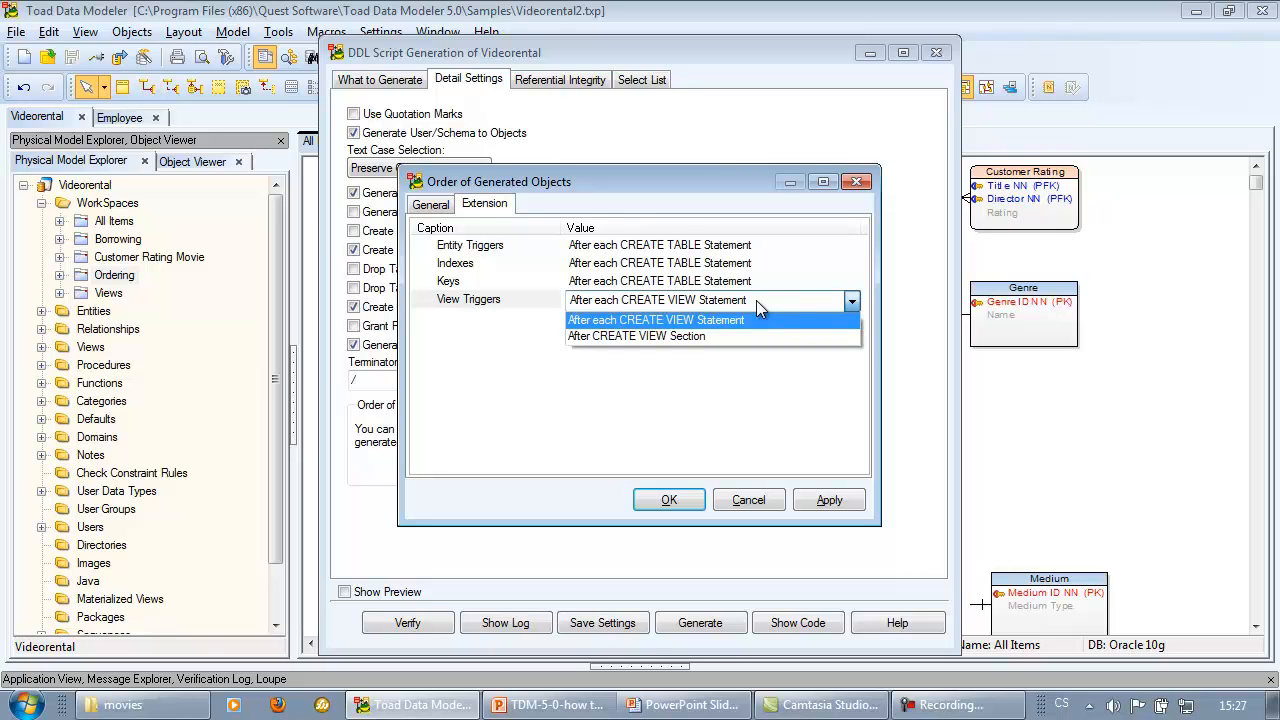
pyautogui.click(754, 370)
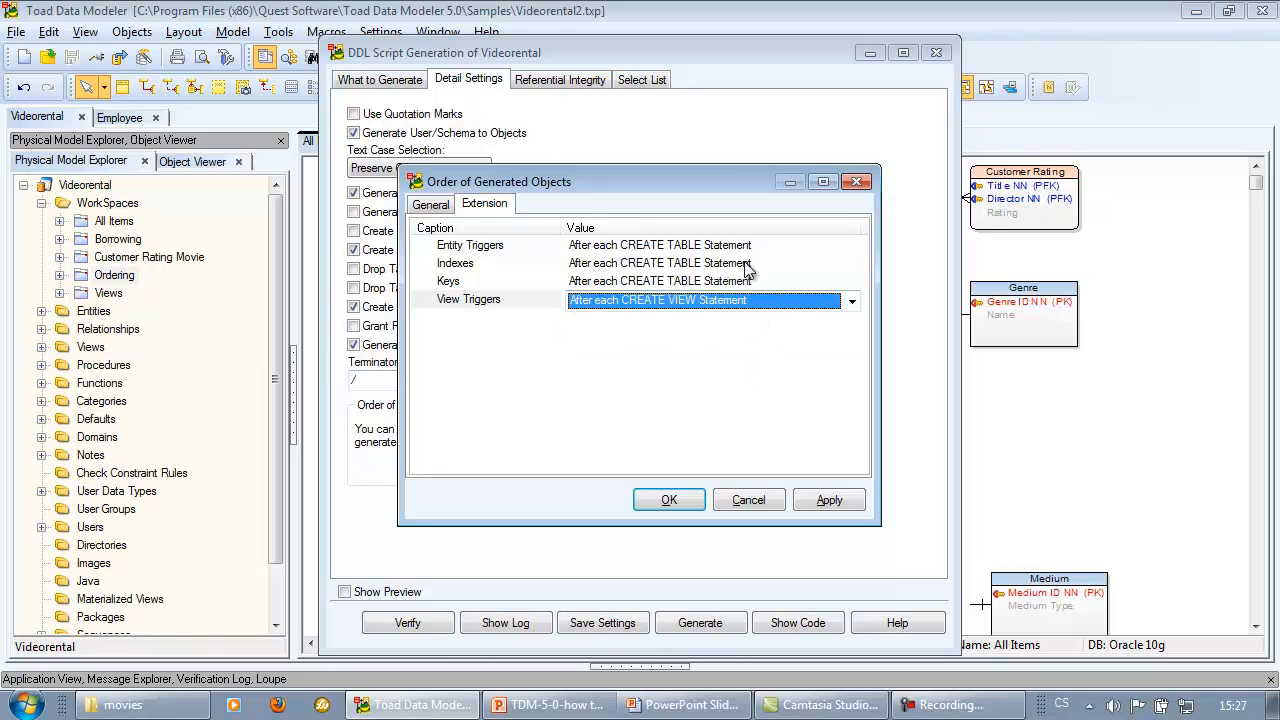
pyautogui.click(745, 264)
pyautogui.click(777, 266)
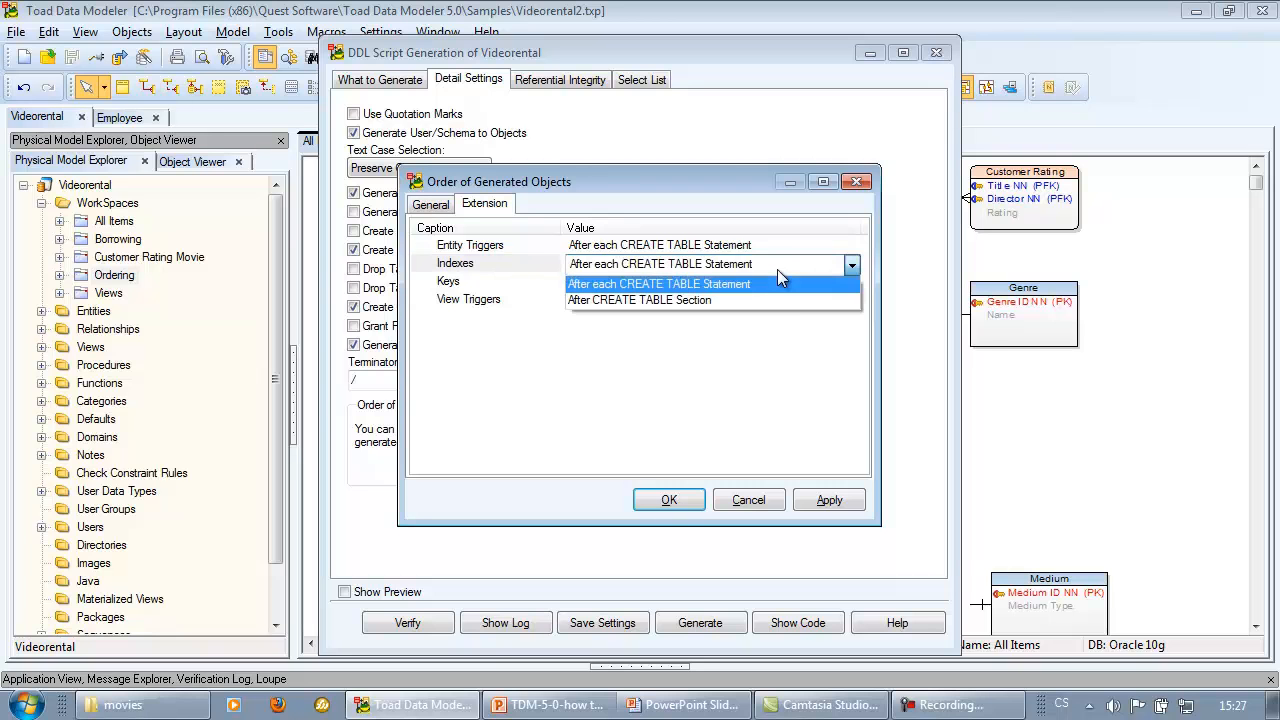
pyautogui.click(792, 299)
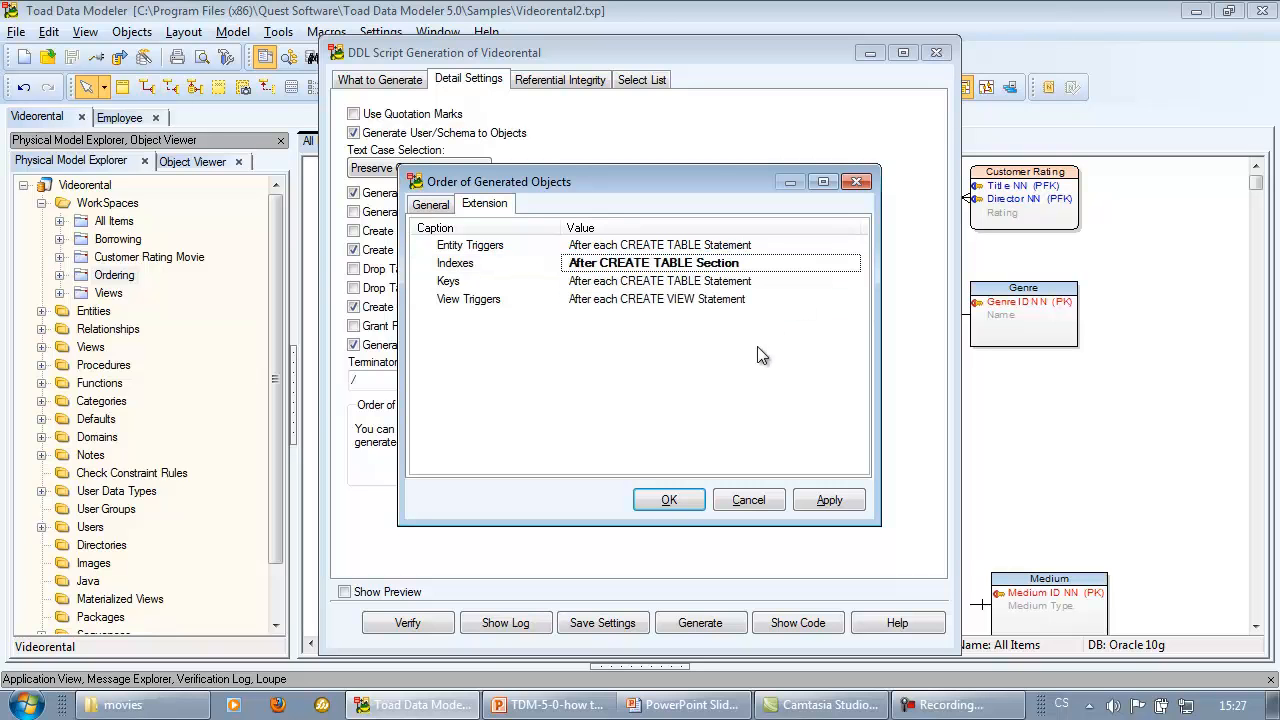
pyautogui.click(666, 500)
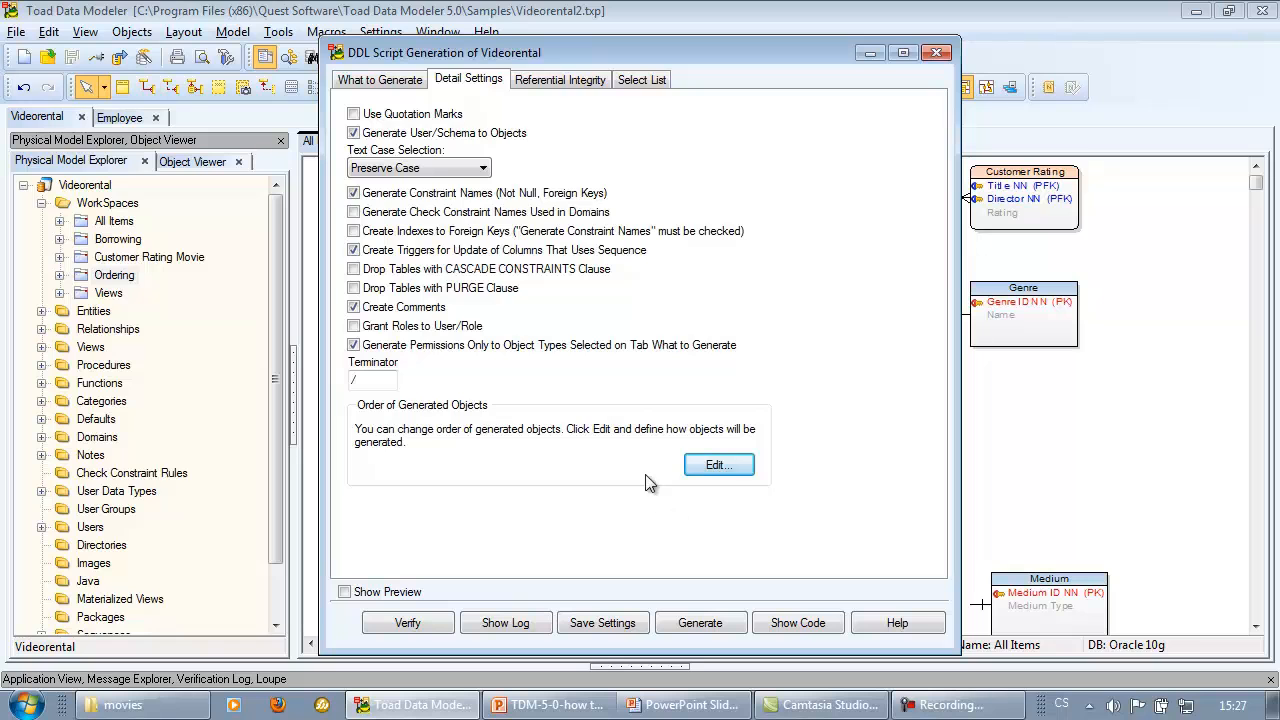
# Step: Review the referential integrity options and turn off Generate in the Borrowing entity's properties
pyautogui.click(598, 82)
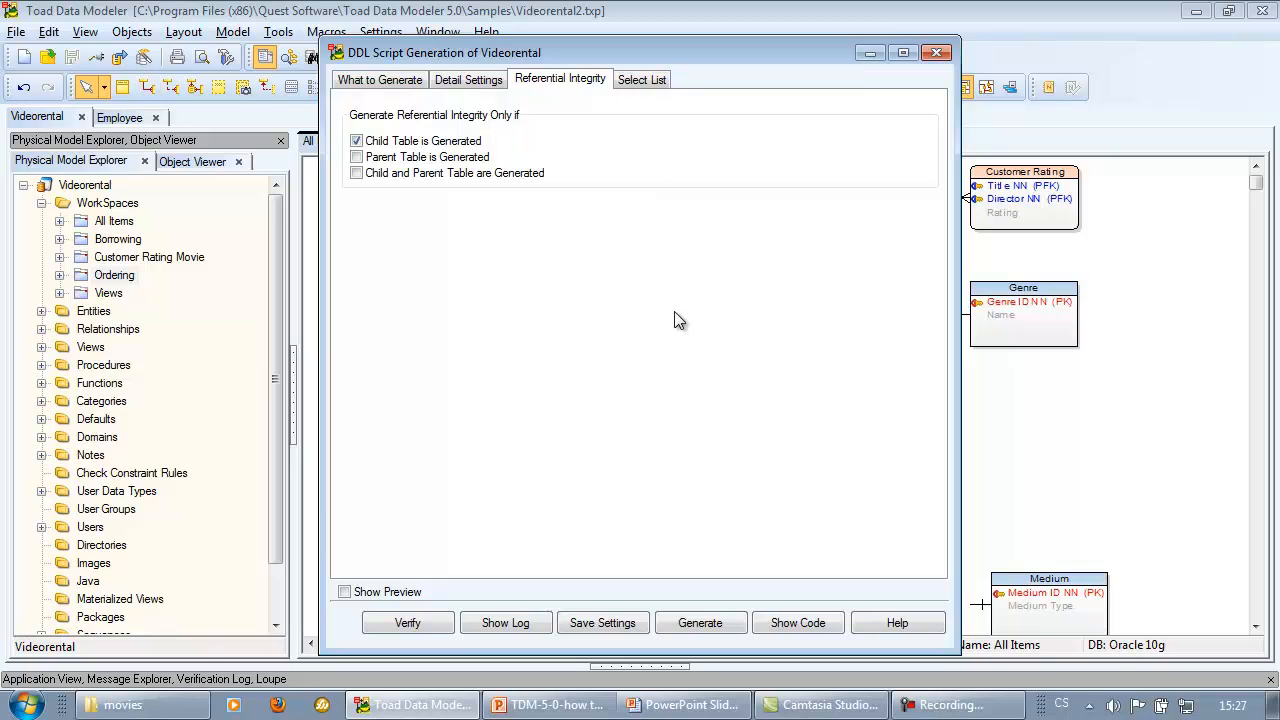
pyautogui.click(647, 79)
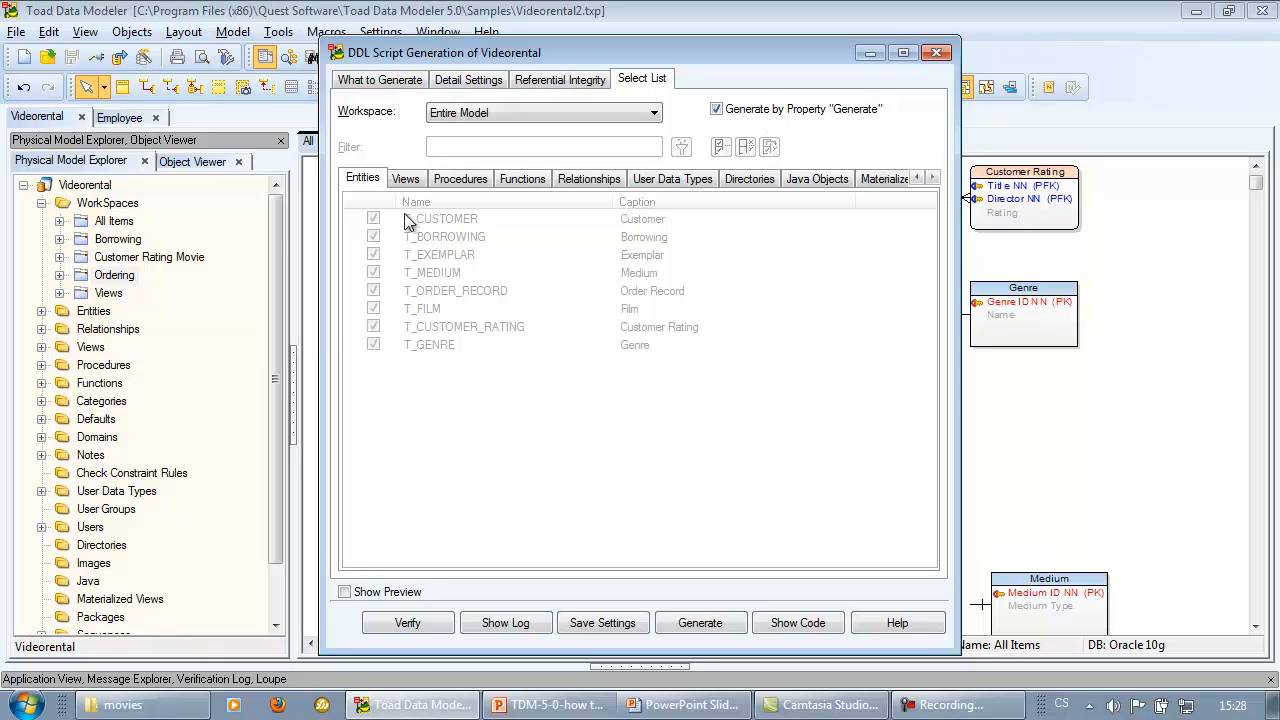
pyautogui.click(114, 275)
pyautogui.click(41, 311)
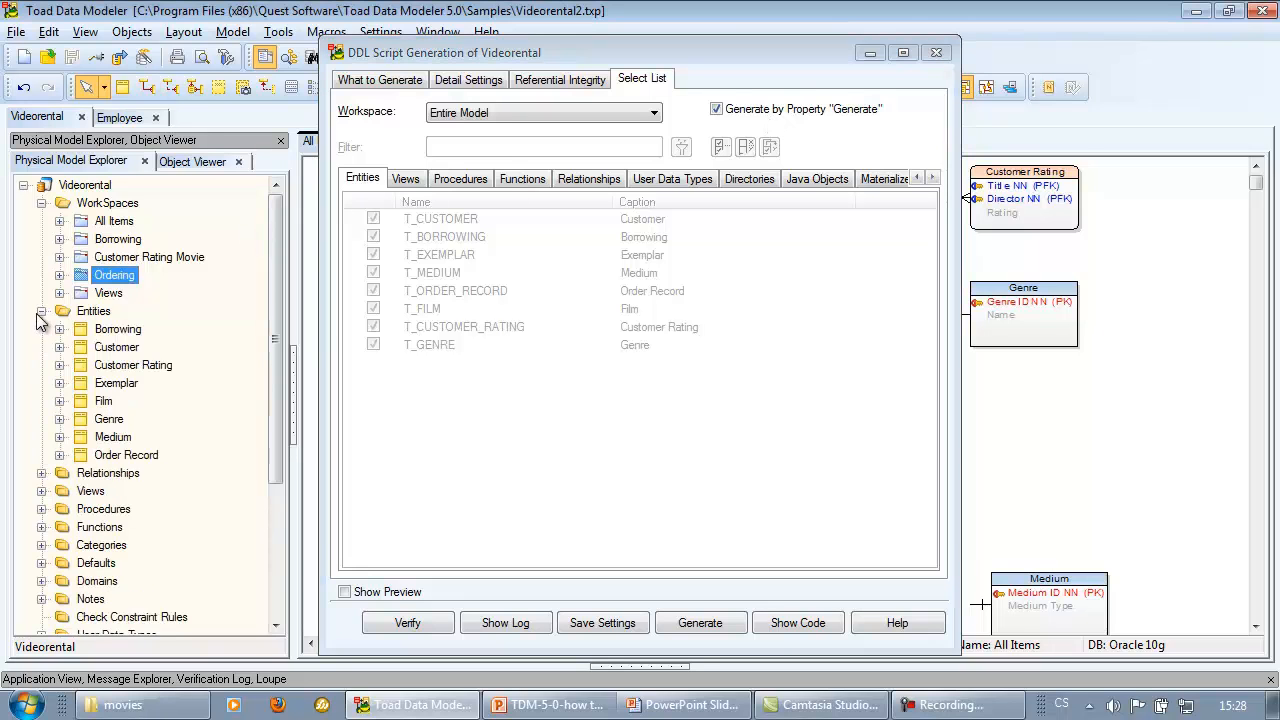
pyautogui.click(59, 329)
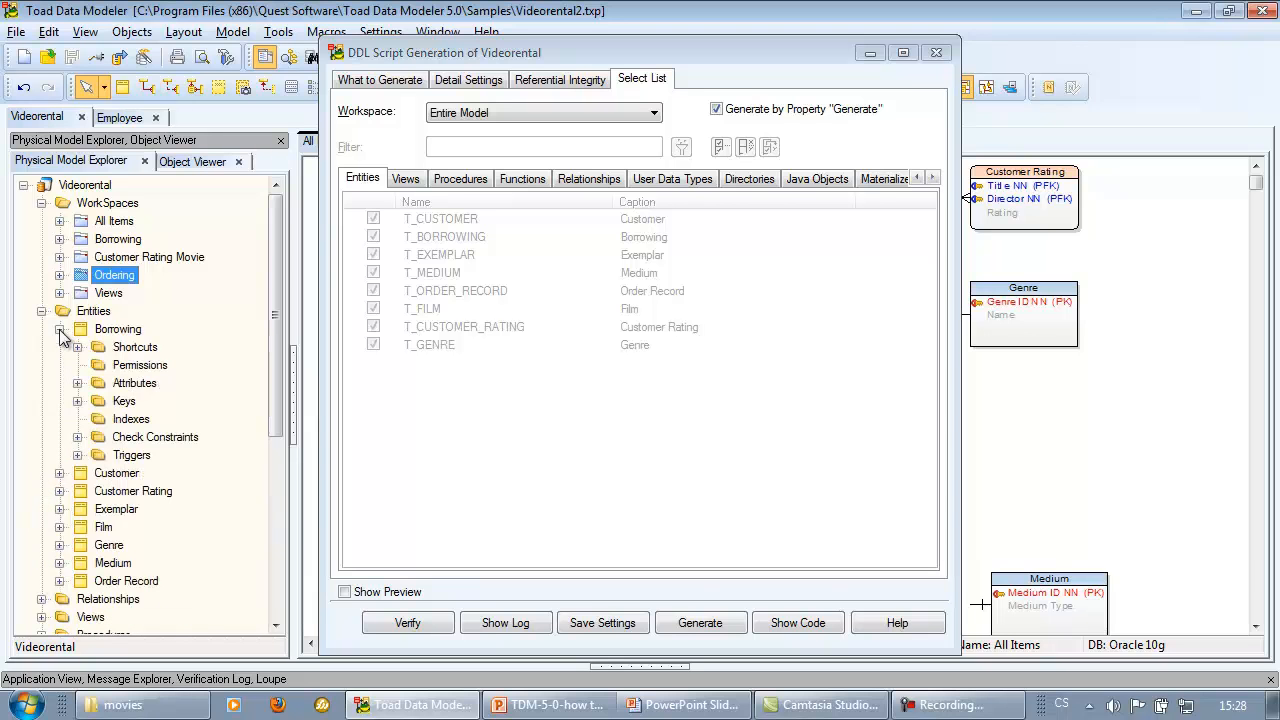
pyautogui.doubleClick(118, 329)
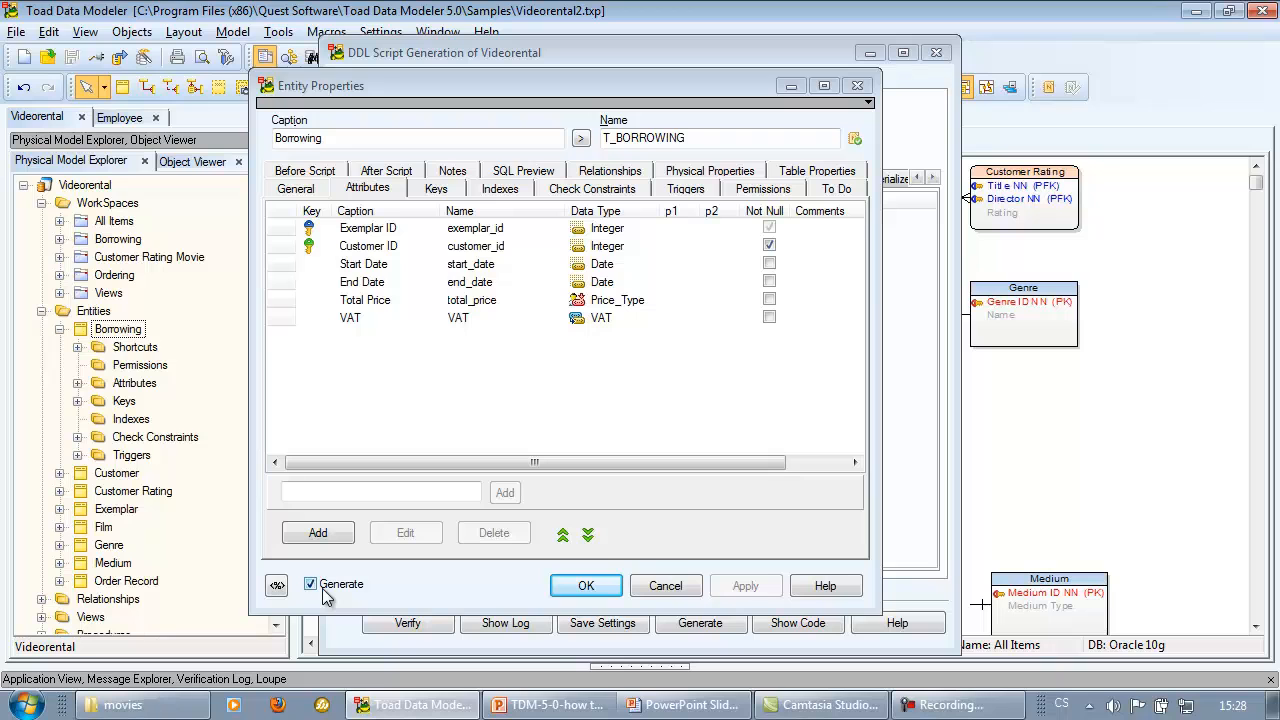
pyautogui.click(324, 593)
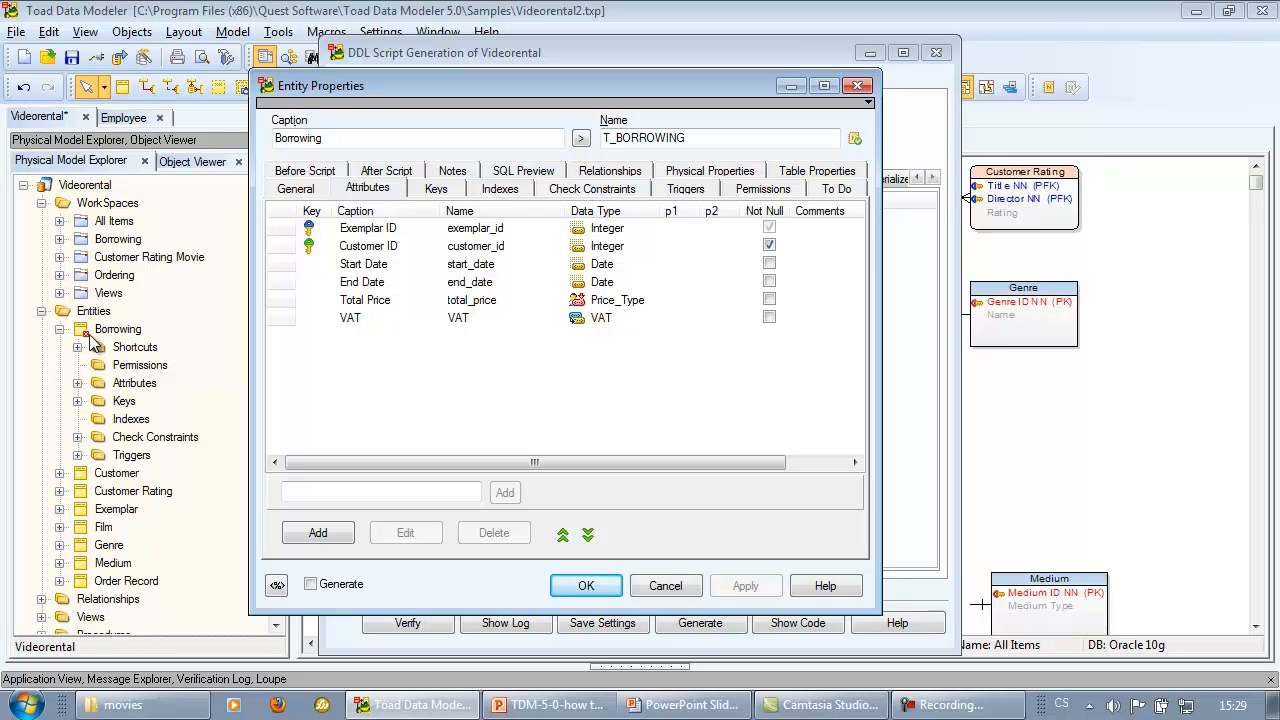
pyautogui.click(586, 585)
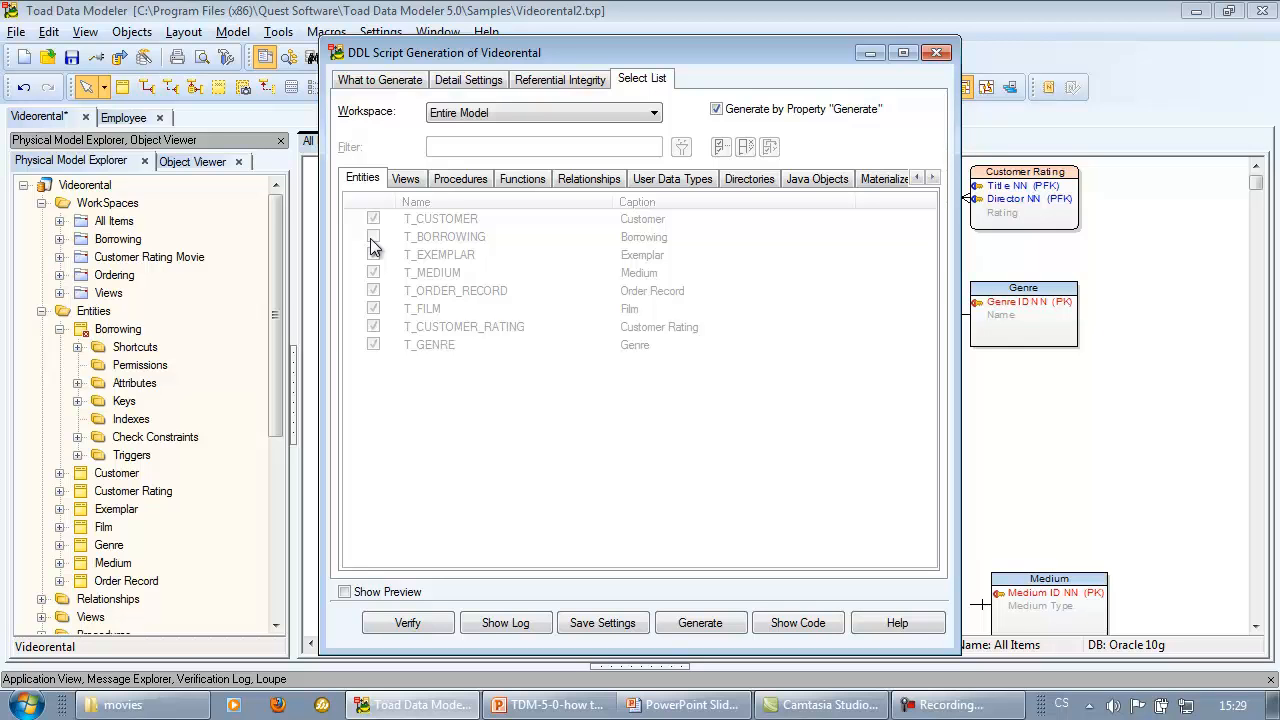
# Step: Turn off Generate by Property "Generate" and exclude the T_ORDER_RECORD and T_FILM entities from the script for the entire model
pyautogui.click(717, 112)
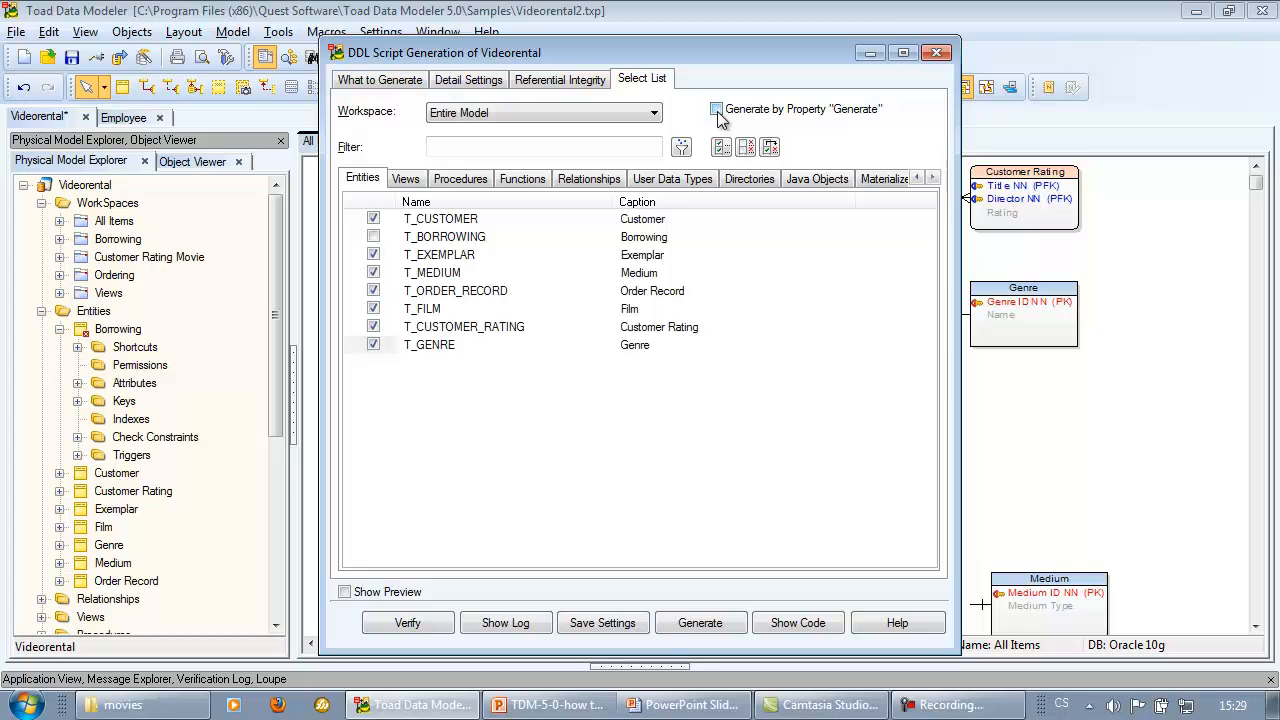
pyautogui.click(563, 113)
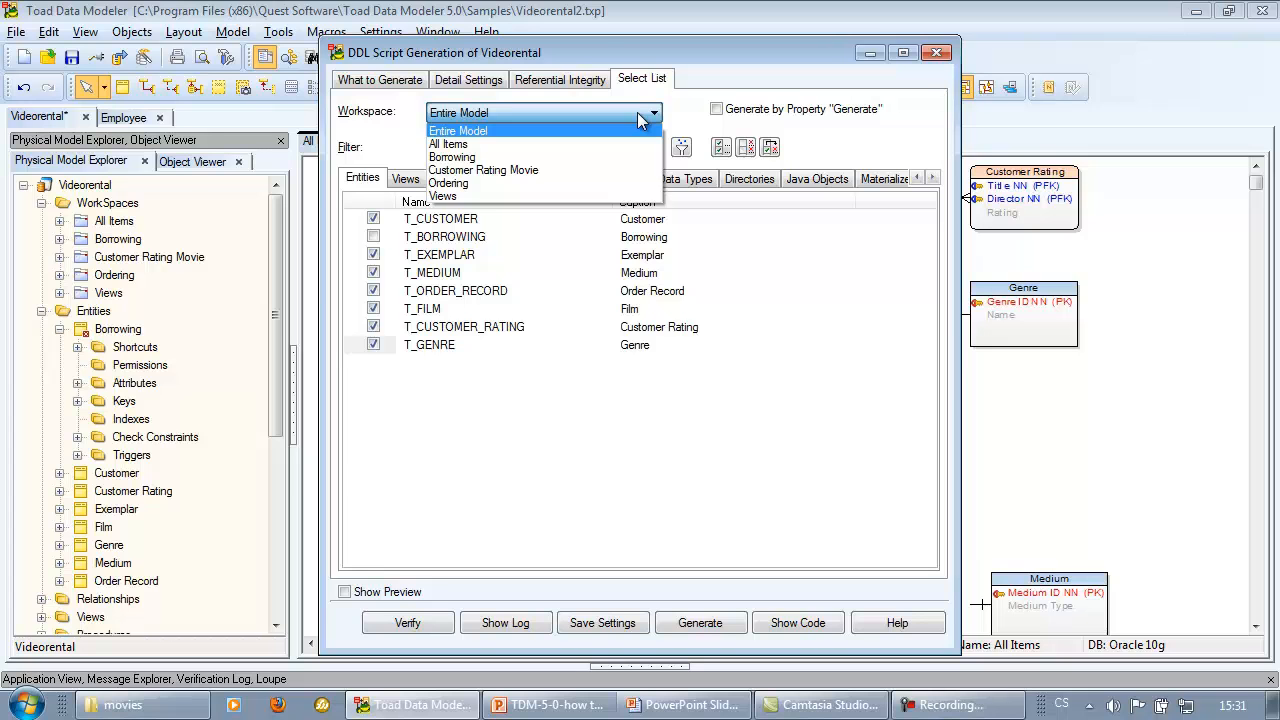
pyautogui.click(457, 390)
pyautogui.click(374, 291)
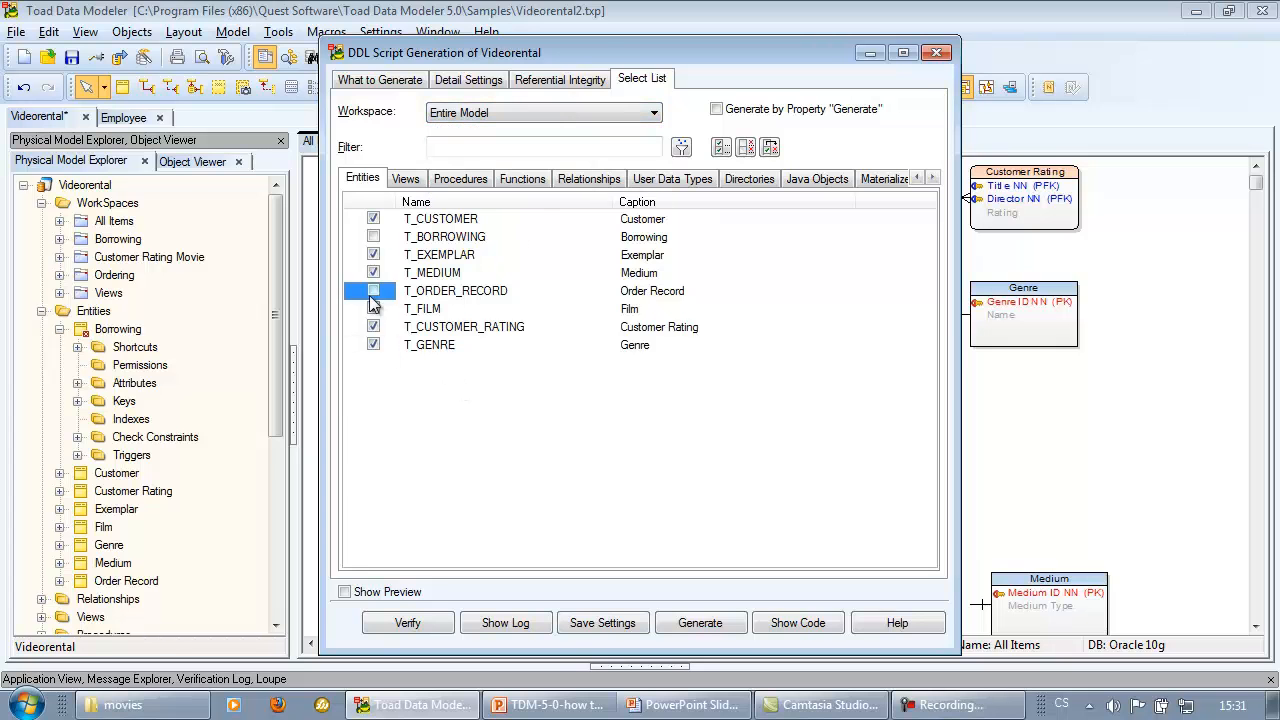
pyautogui.click(377, 309)
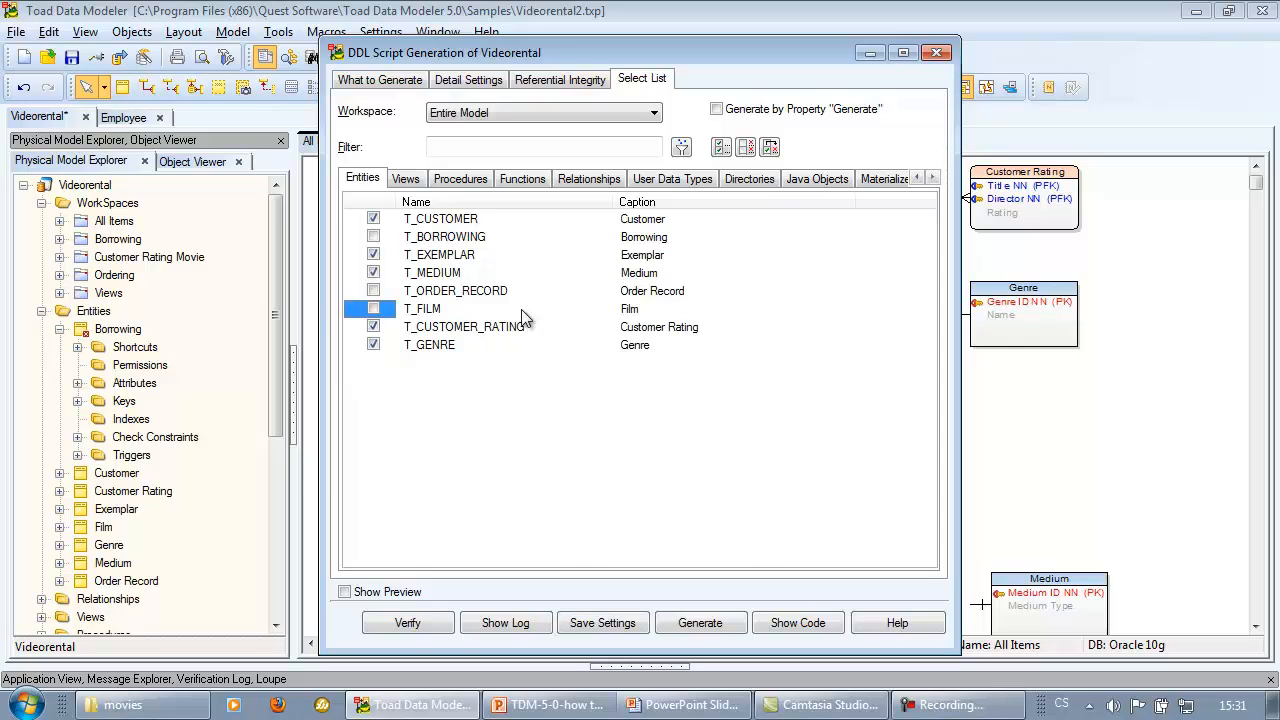
# Step: Save the current DDL generation settings and turn on Show Preview
pyautogui.click(630, 624)
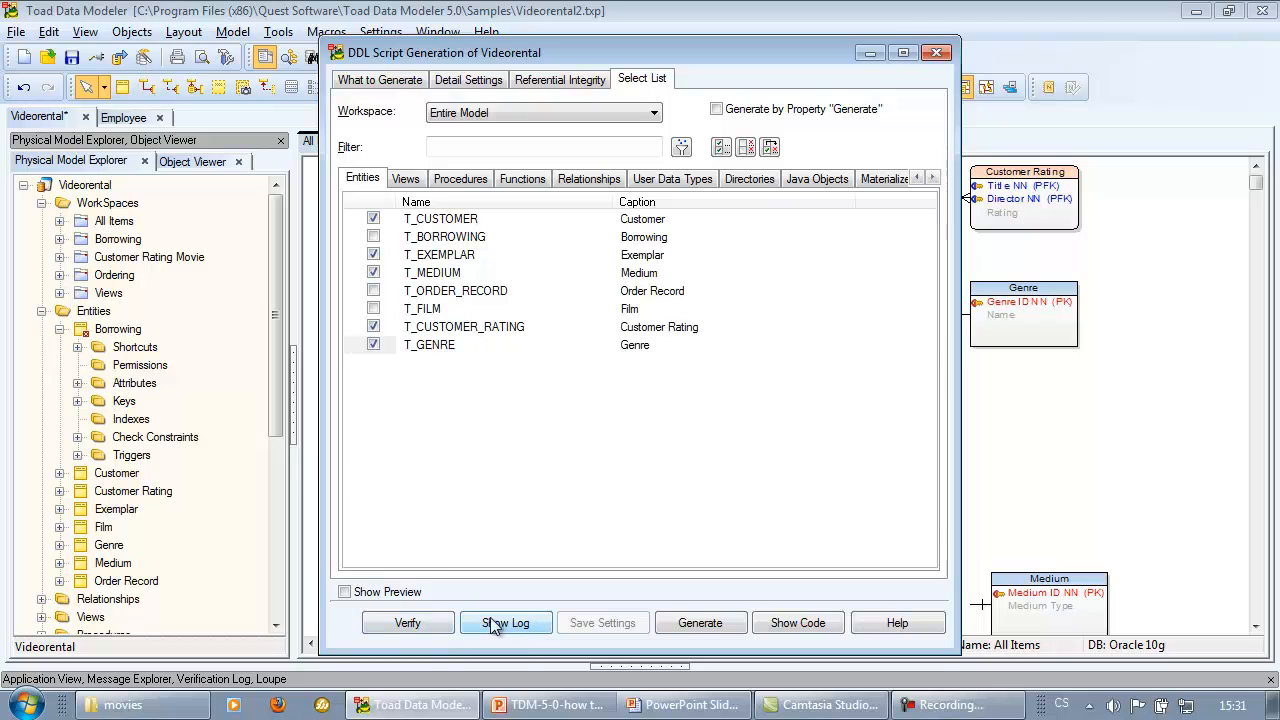
pyautogui.click(407, 594)
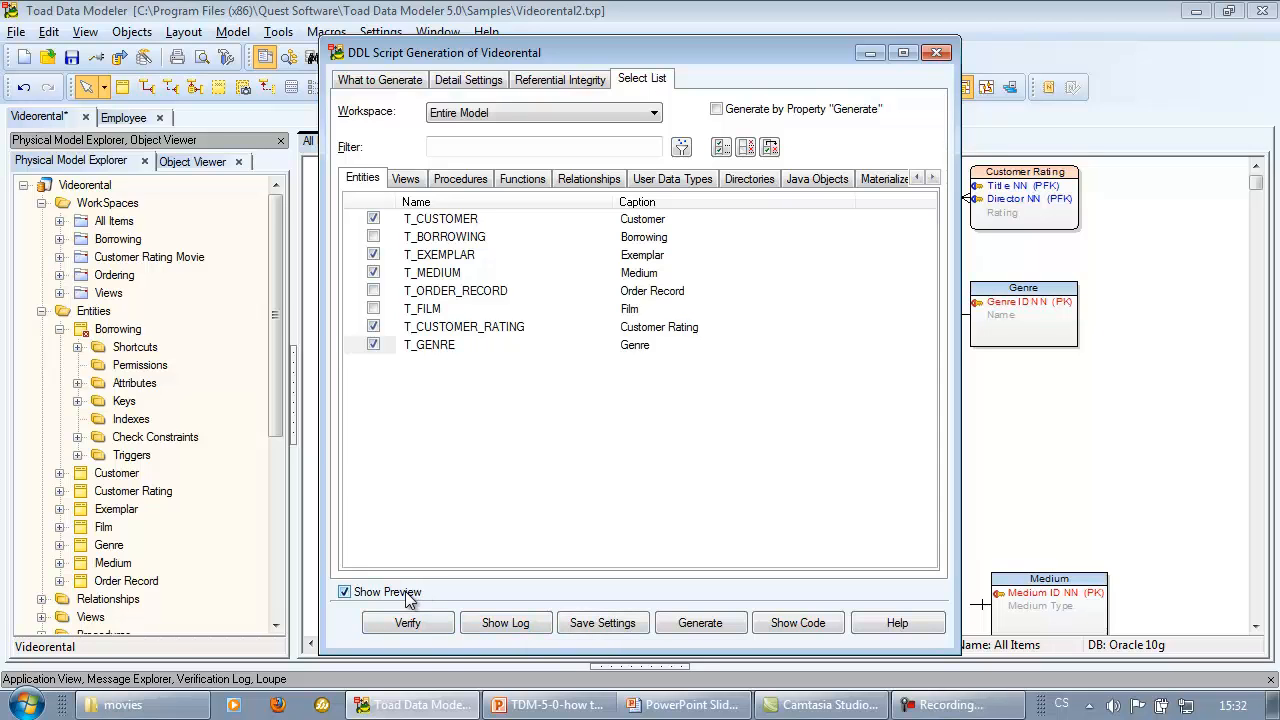
# Step: Generate the Videorental DDL script, close the SQL preview, and show the generated code
pyautogui.click(734, 623)
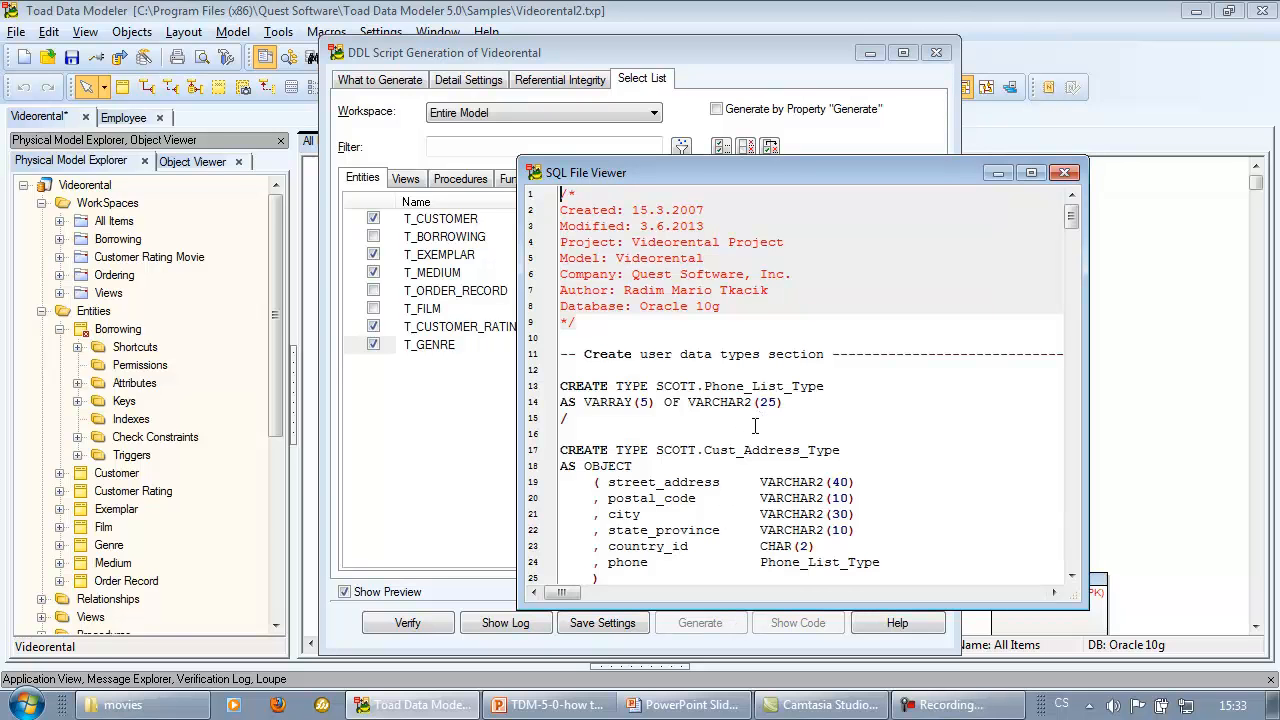
pyautogui.press('Escape')
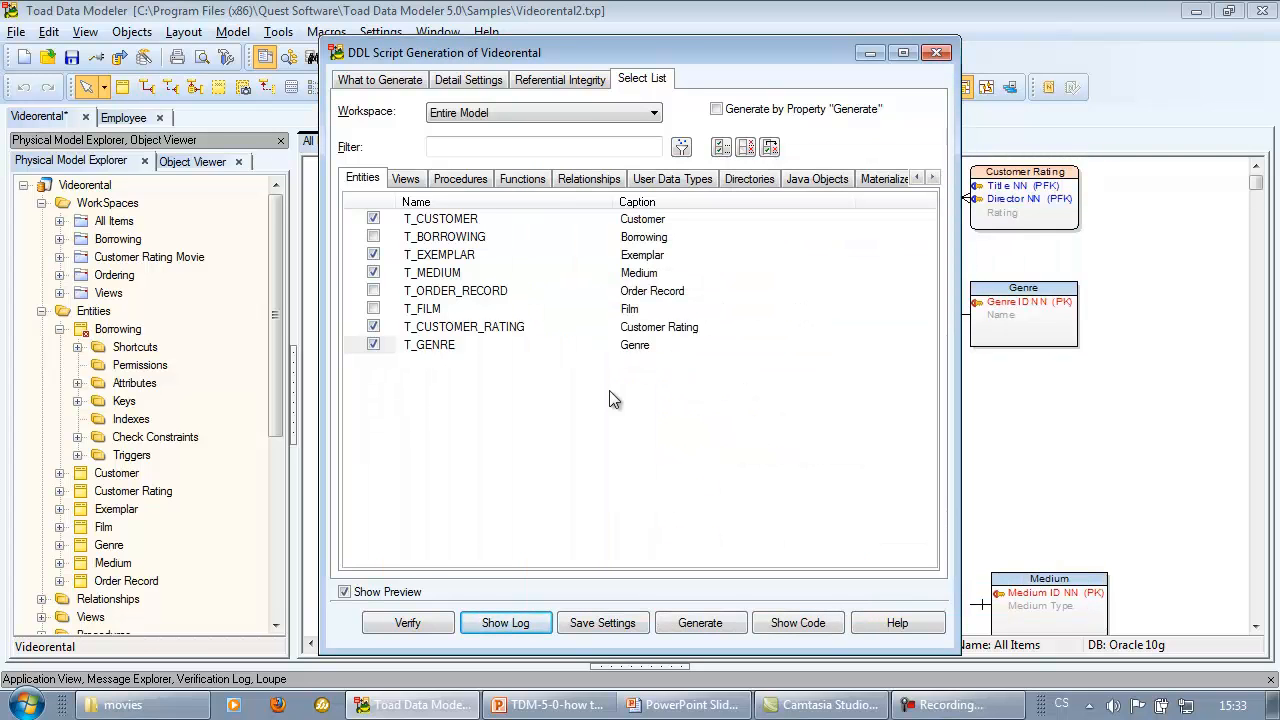
pyautogui.click(833, 622)
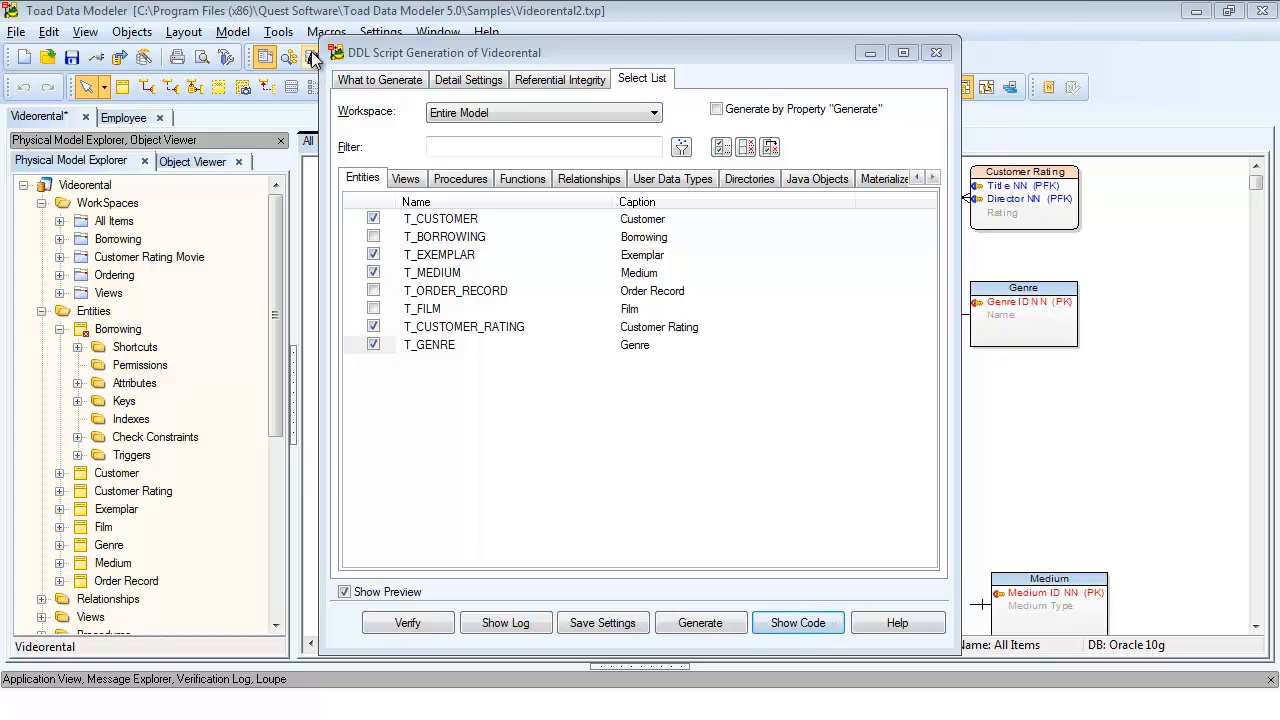
# Step: In the application options, review the Physical Model's SQL script encoding, code editor type choices and external editor setting
pyautogui.click(380, 32)
pyautogui.click(409, 55)
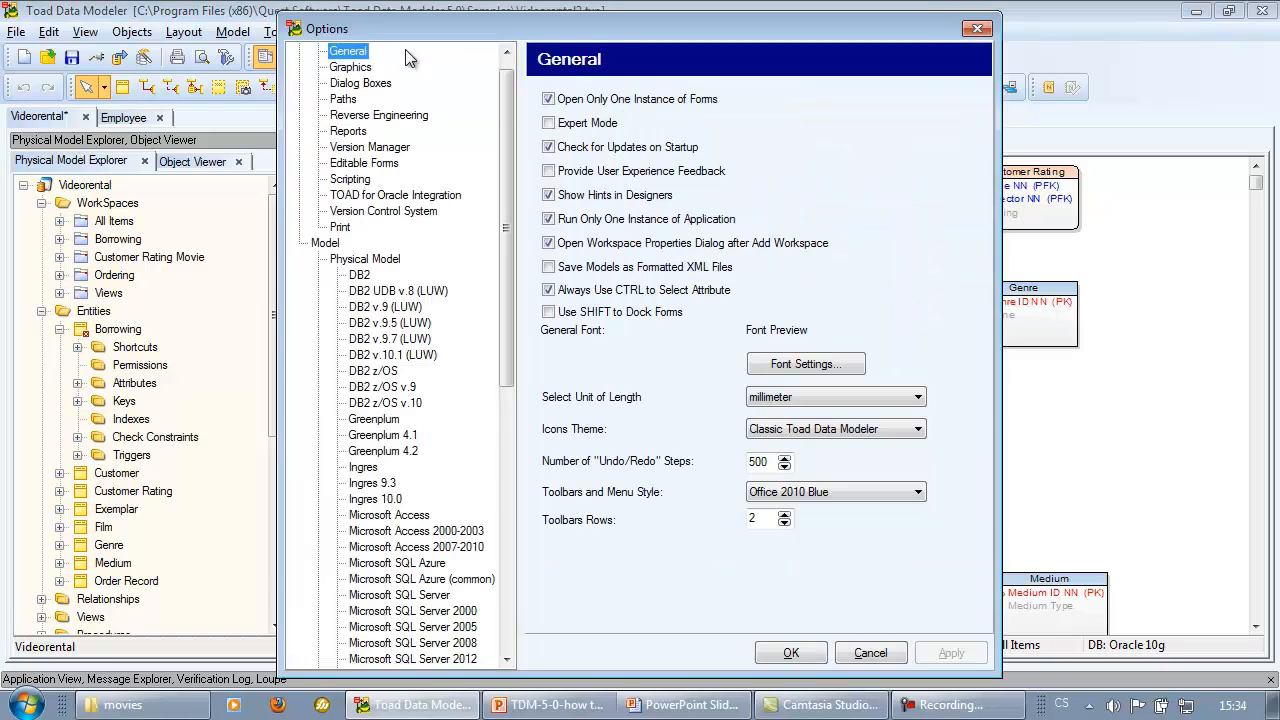
pyautogui.click(362, 259)
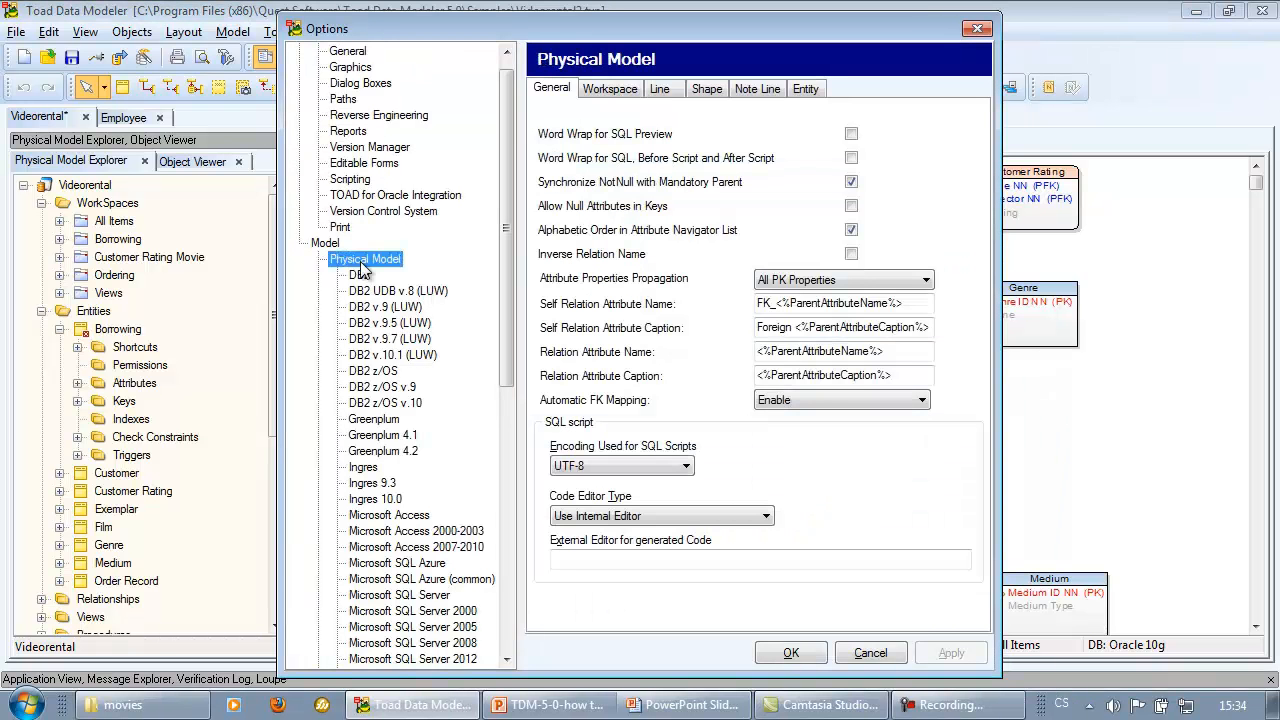
pyautogui.click(697, 516)
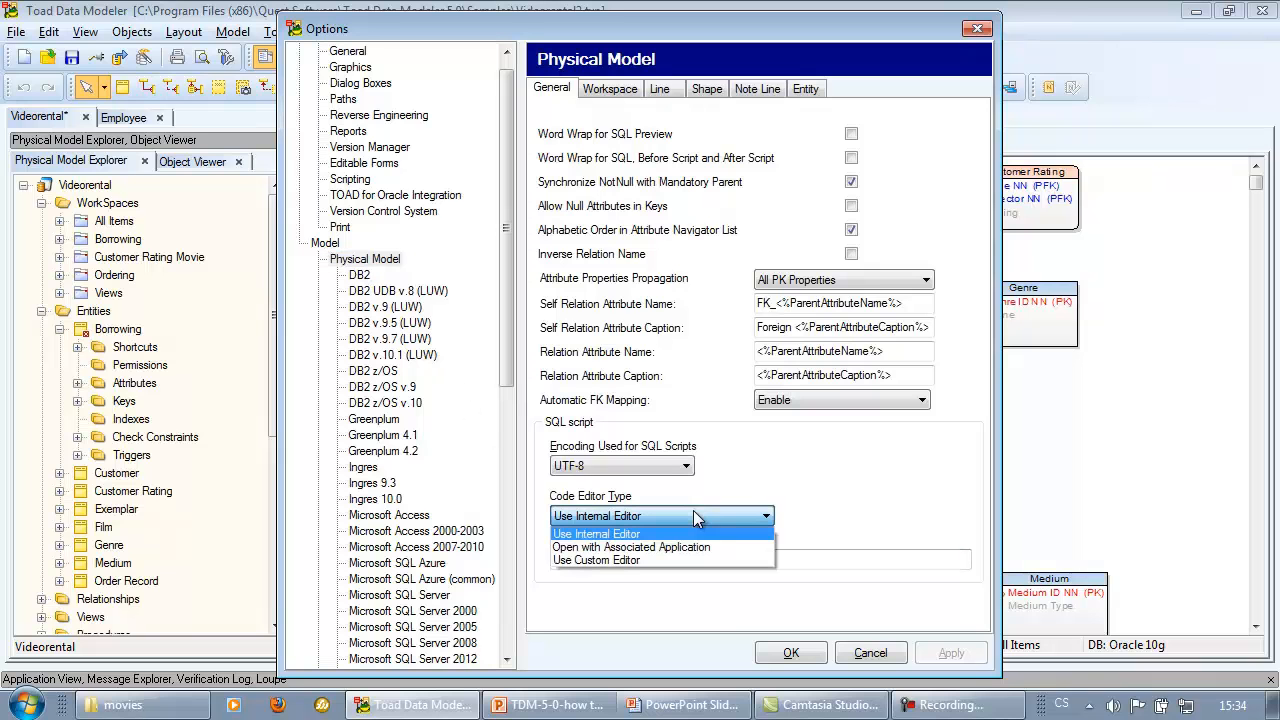
pyautogui.click(823, 509)
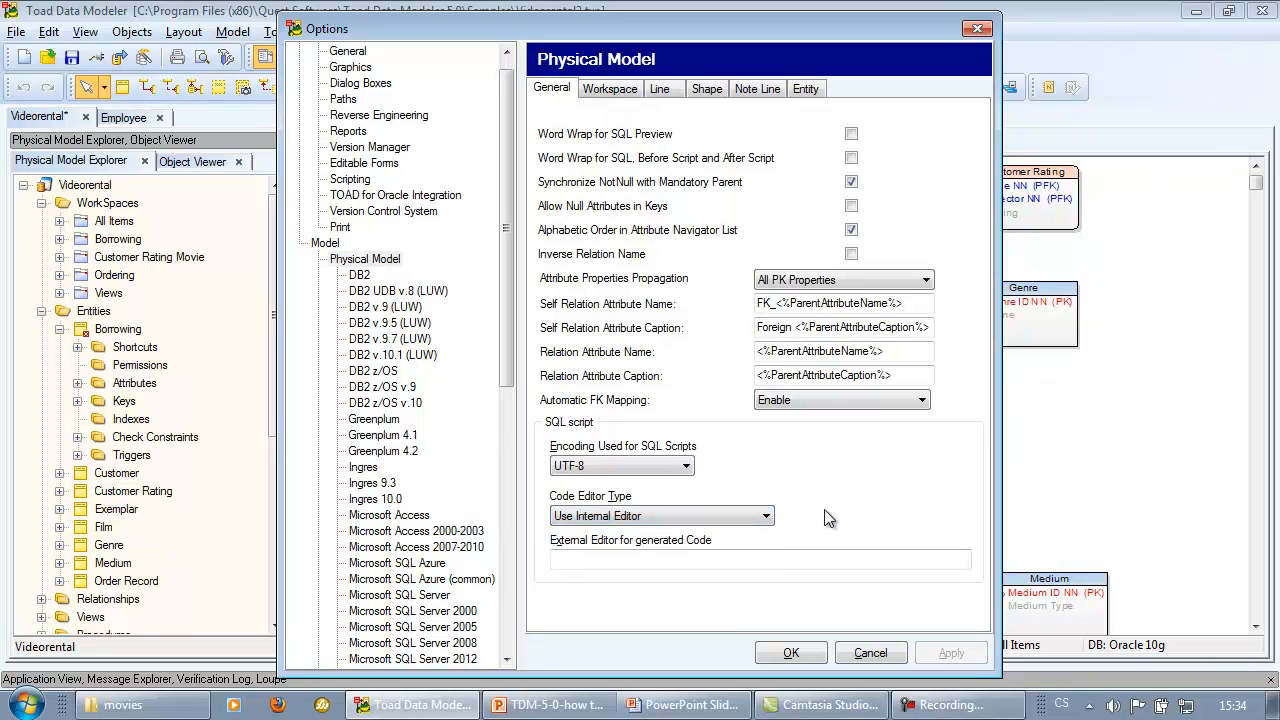
pyautogui.click(665, 558)
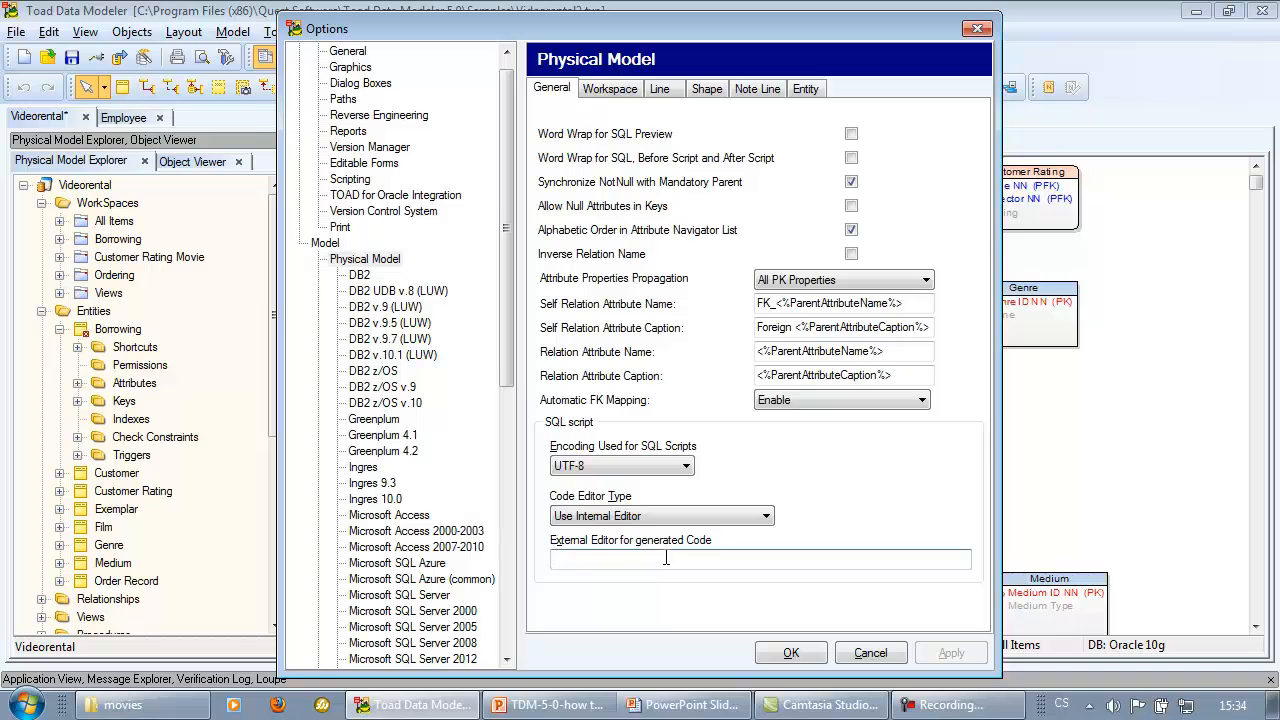
pyautogui.click(655, 462)
pyautogui.click(733, 464)
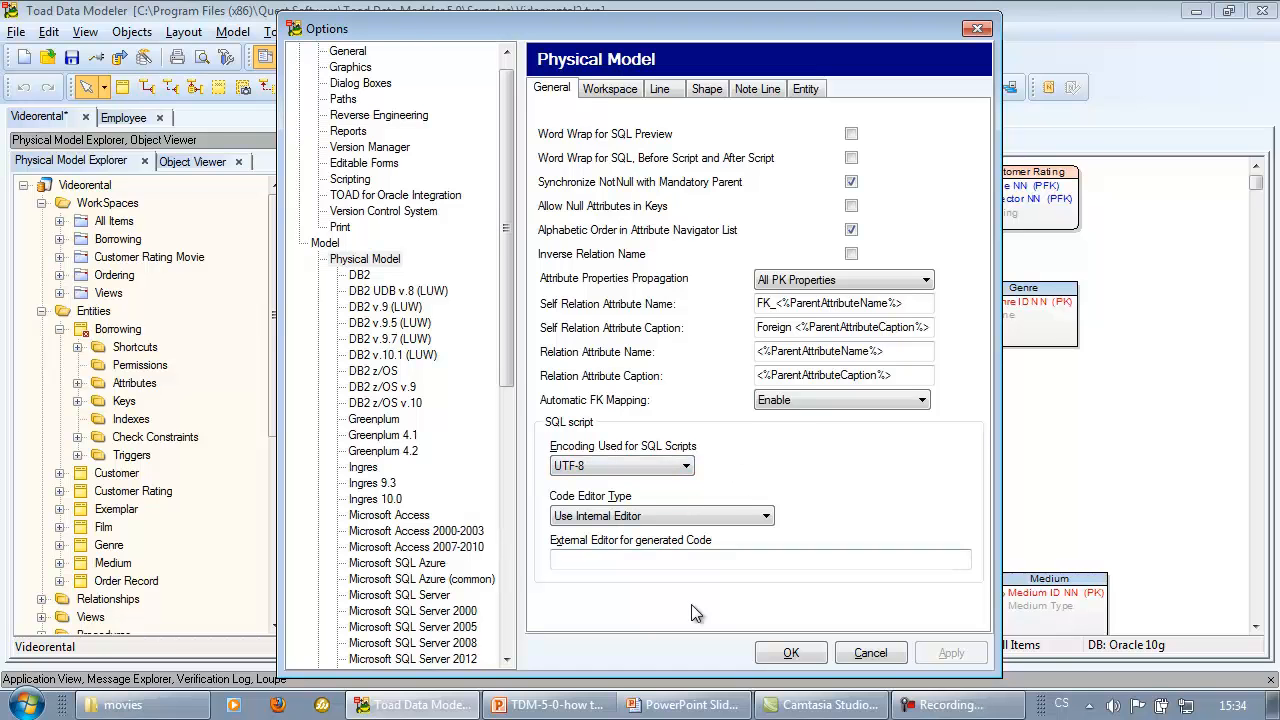
pyautogui.click(670, 562)
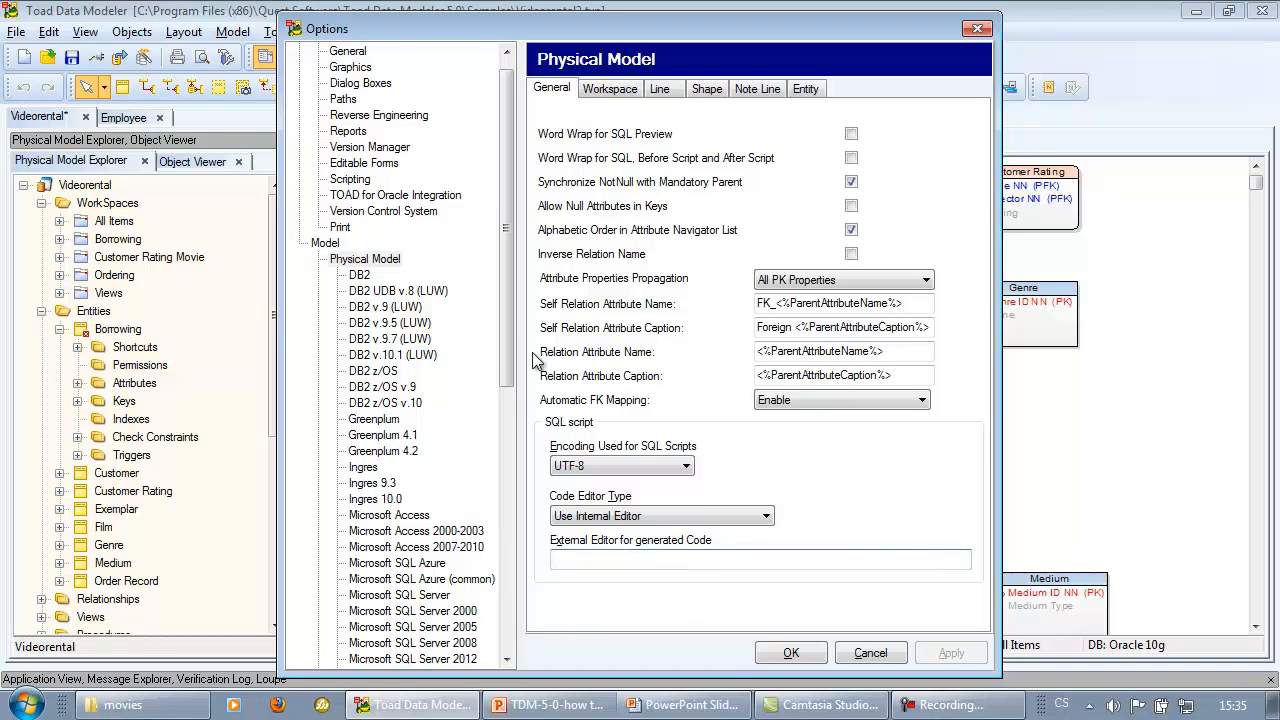
# Step: Set the Code Editor Type for Oracle 10g models to Open with Associated Application
pyautogui.moveTo(509, 316); pyautogui.dragTo(540, 447)
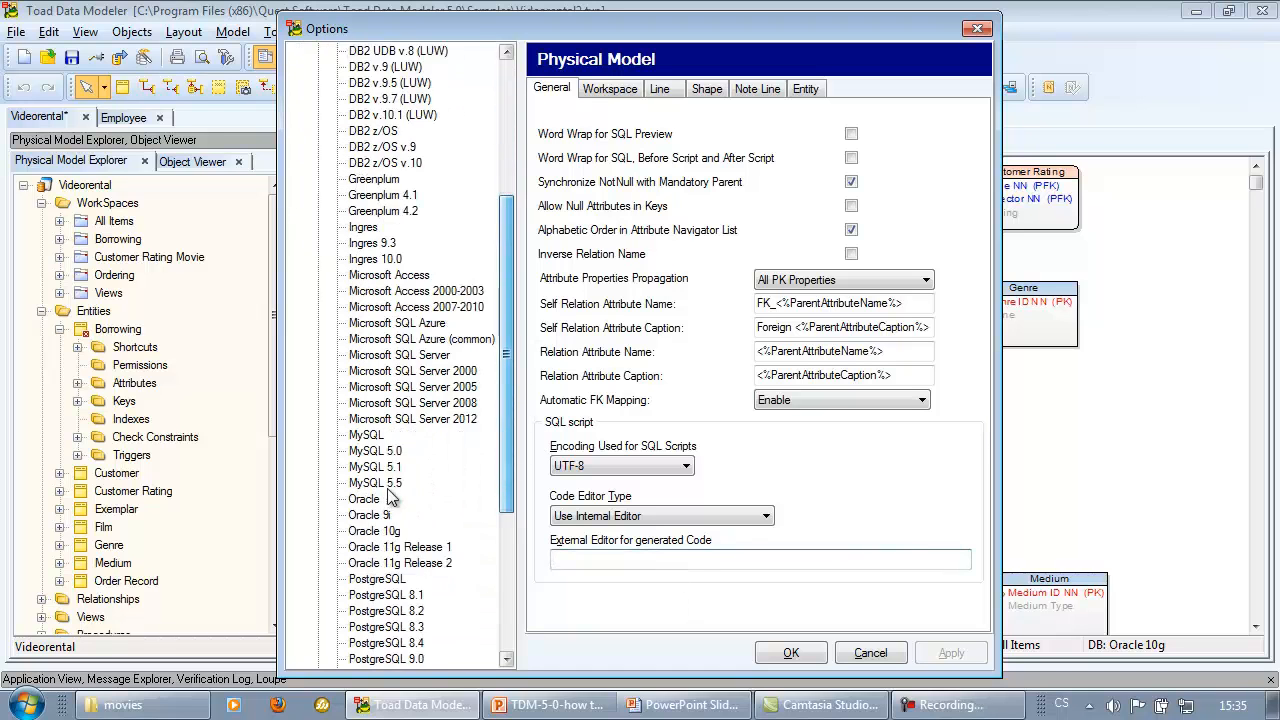
pyautogui.click(370, 533)
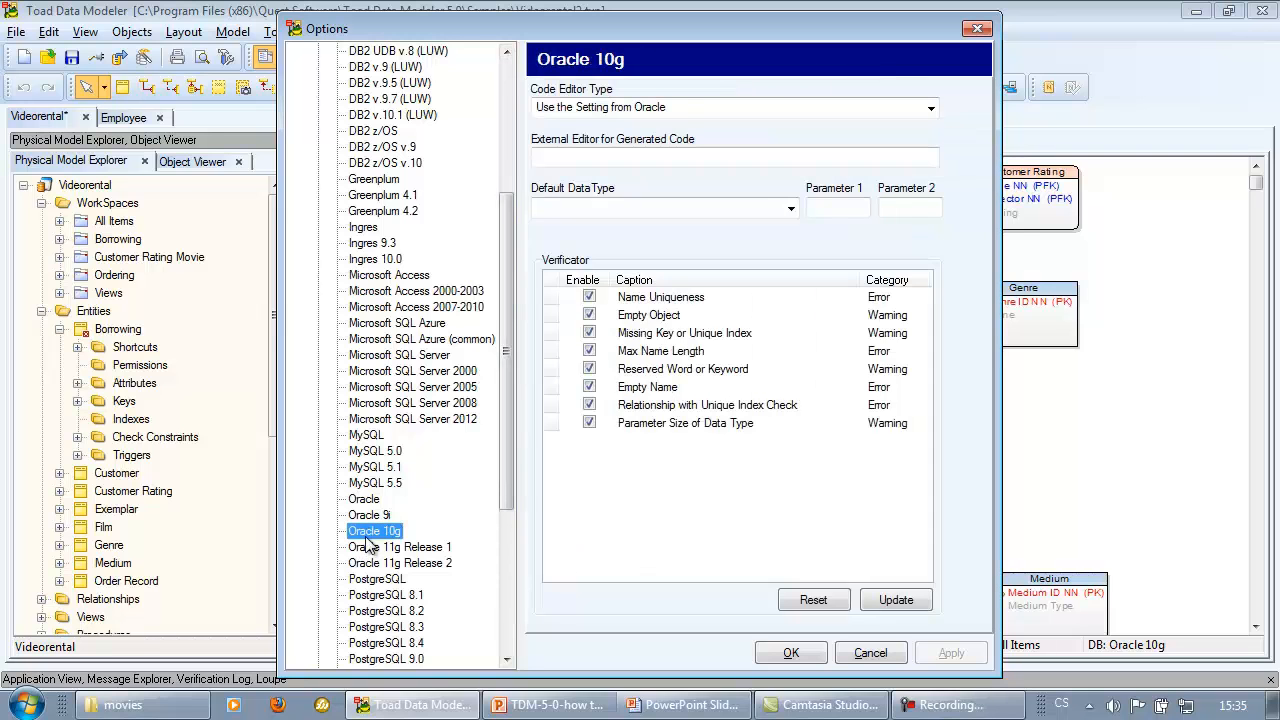
pyautogui.click(773, 107)
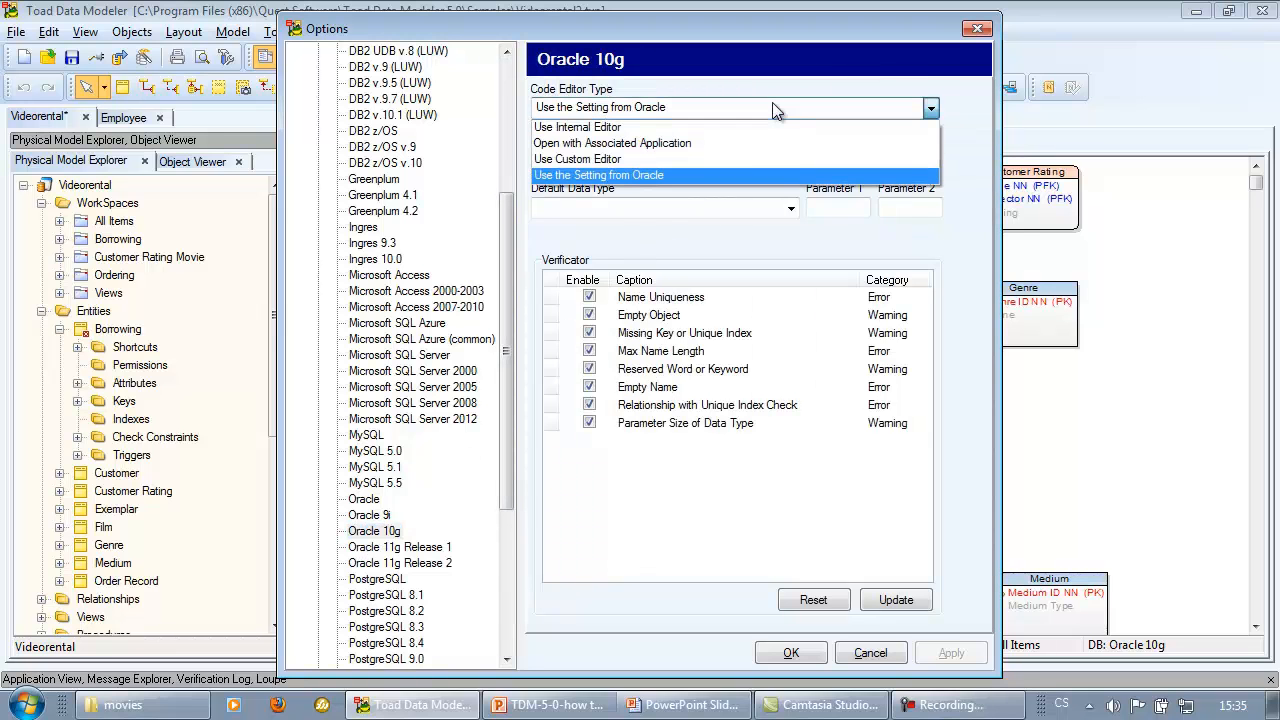
pyautogui.click(737, 143)
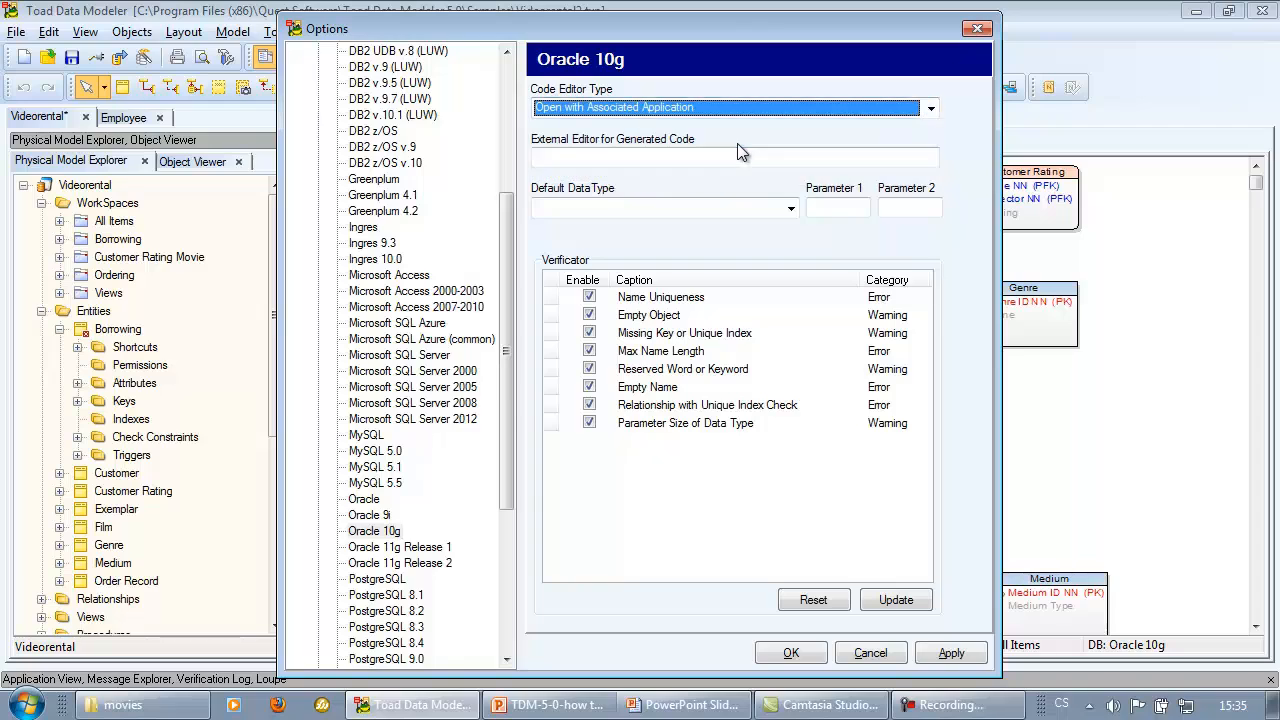